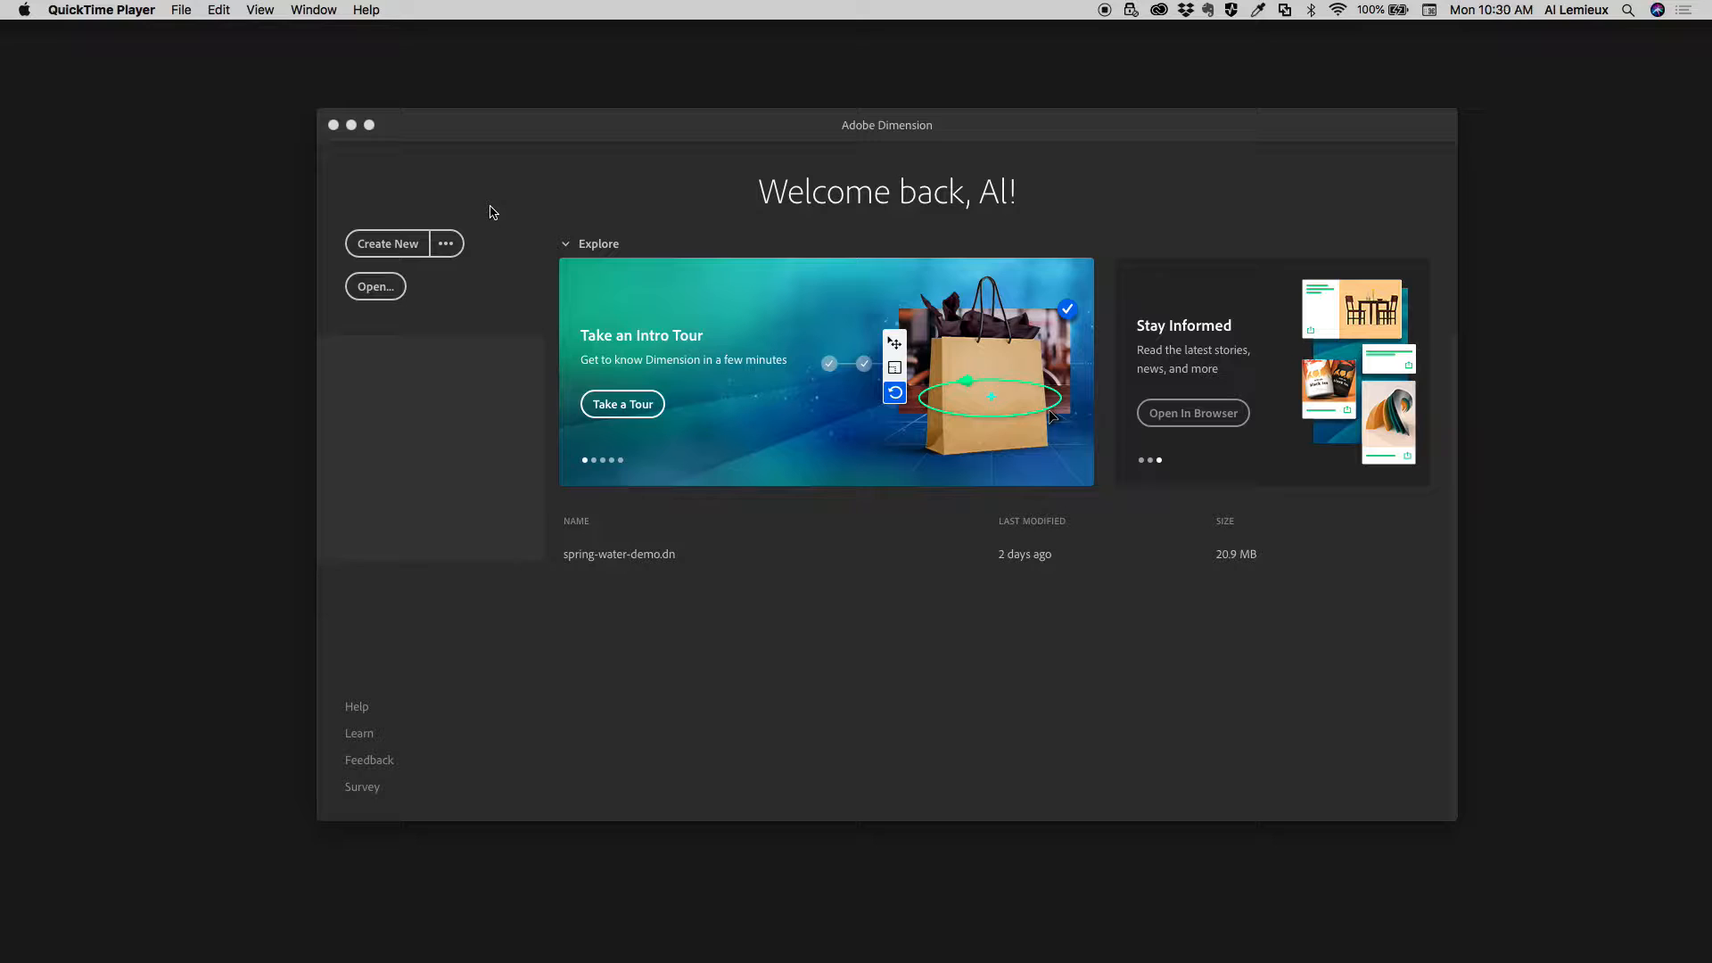
Create a new blank scene from the welcome screen.
click(404, 249)
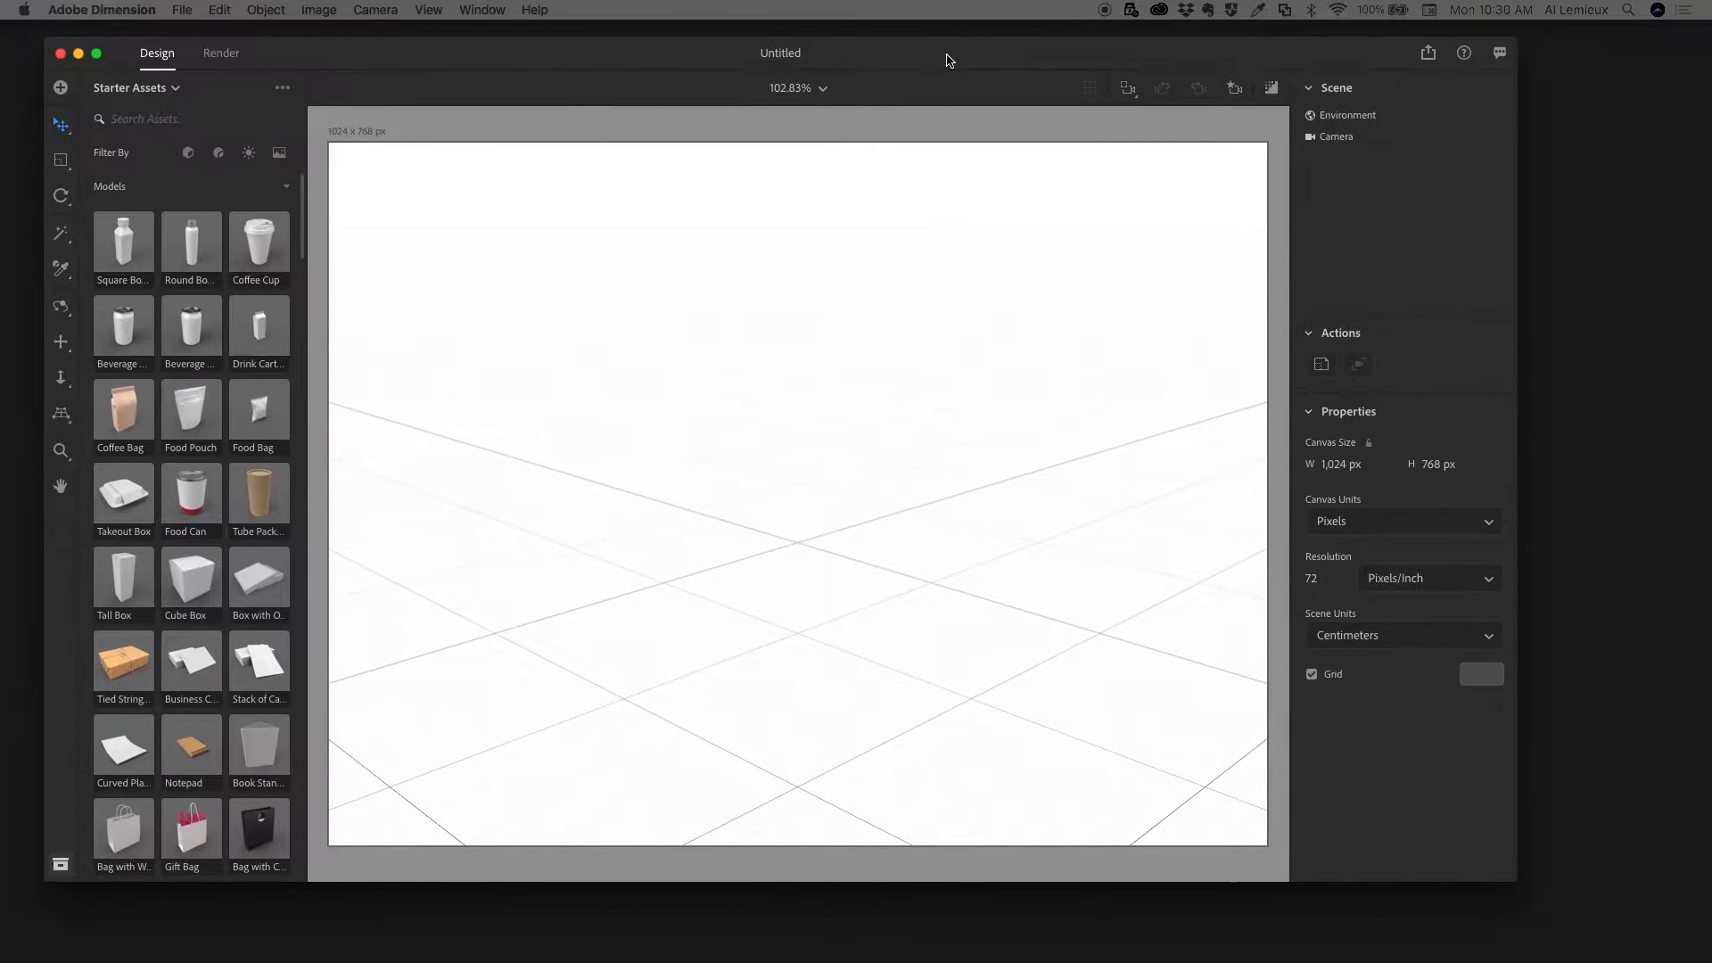
drag(948, 61, 942, 52)
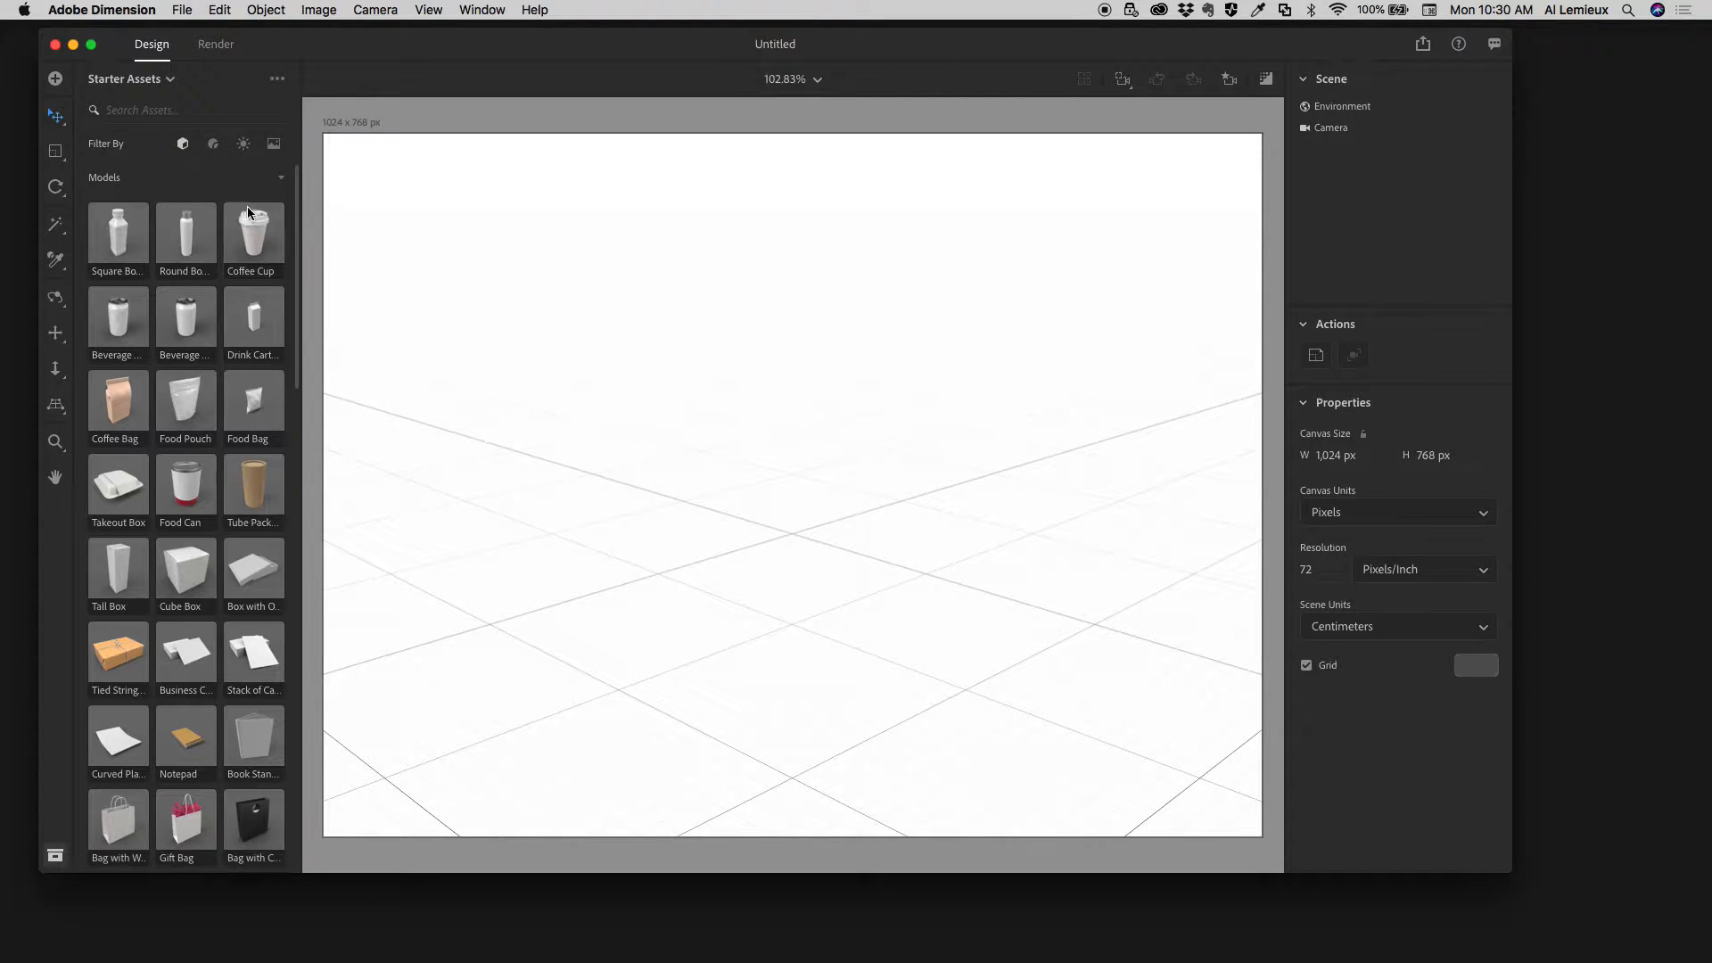
Look through the starter assets, examining the available models, materials, lights and images.
drag(297, 203, 286, 692)
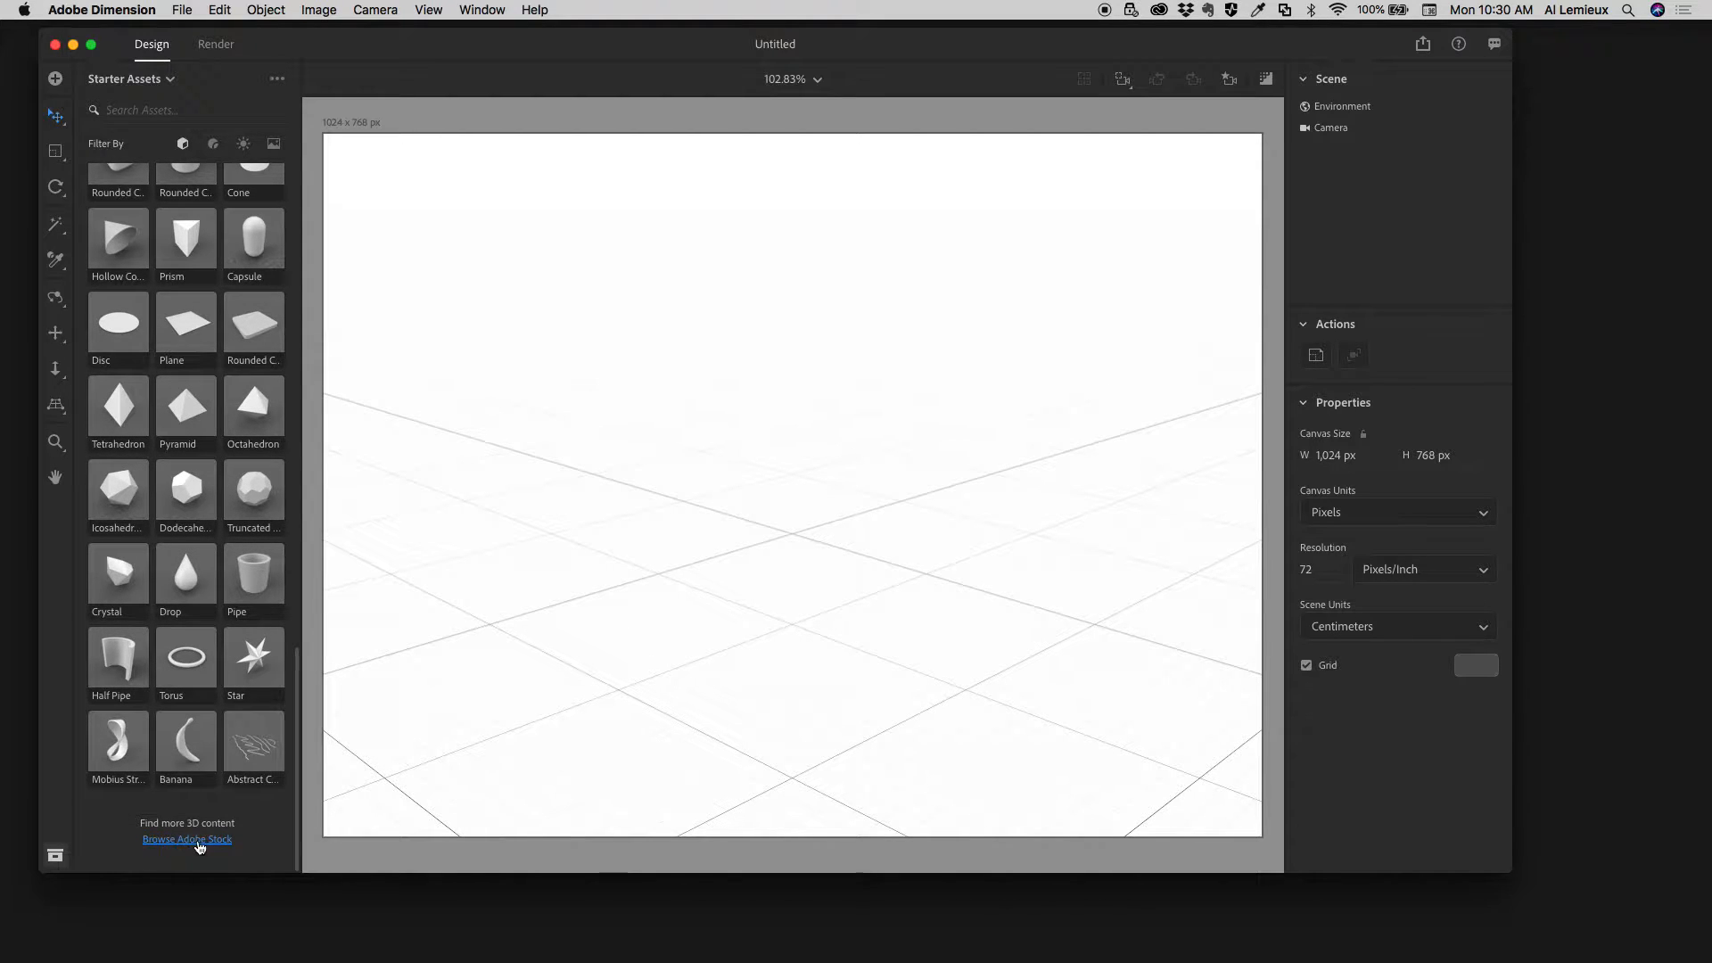
drag(297, 773, 319, 100)
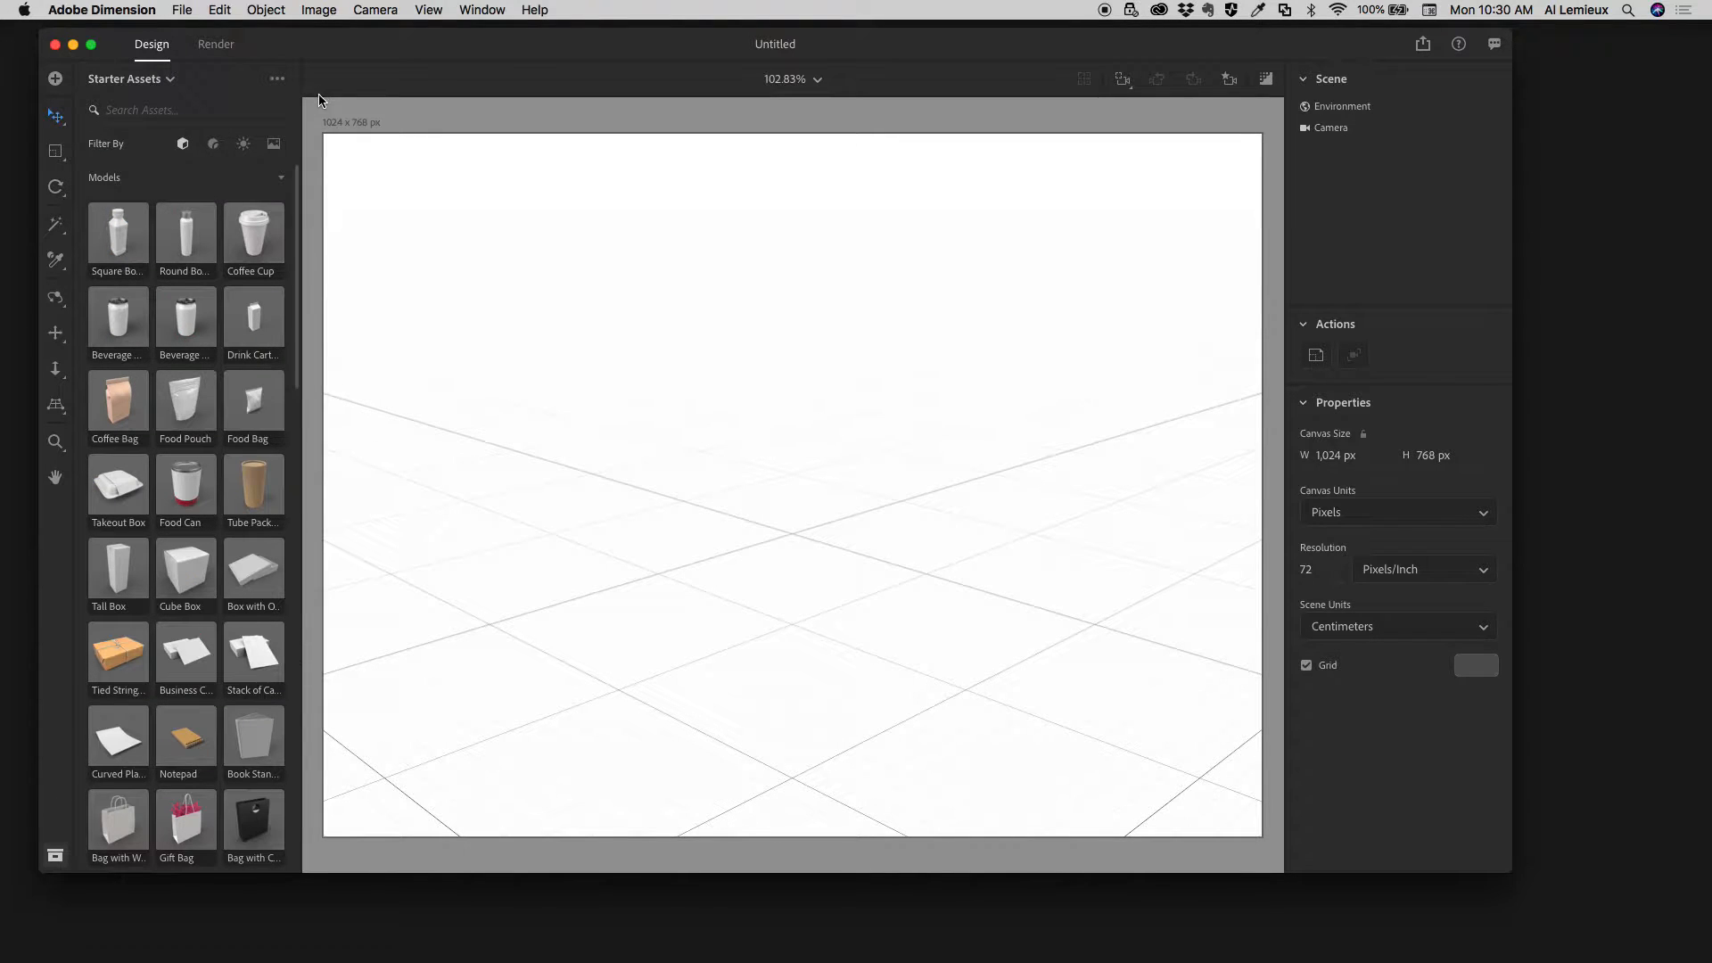
click(213, 150)
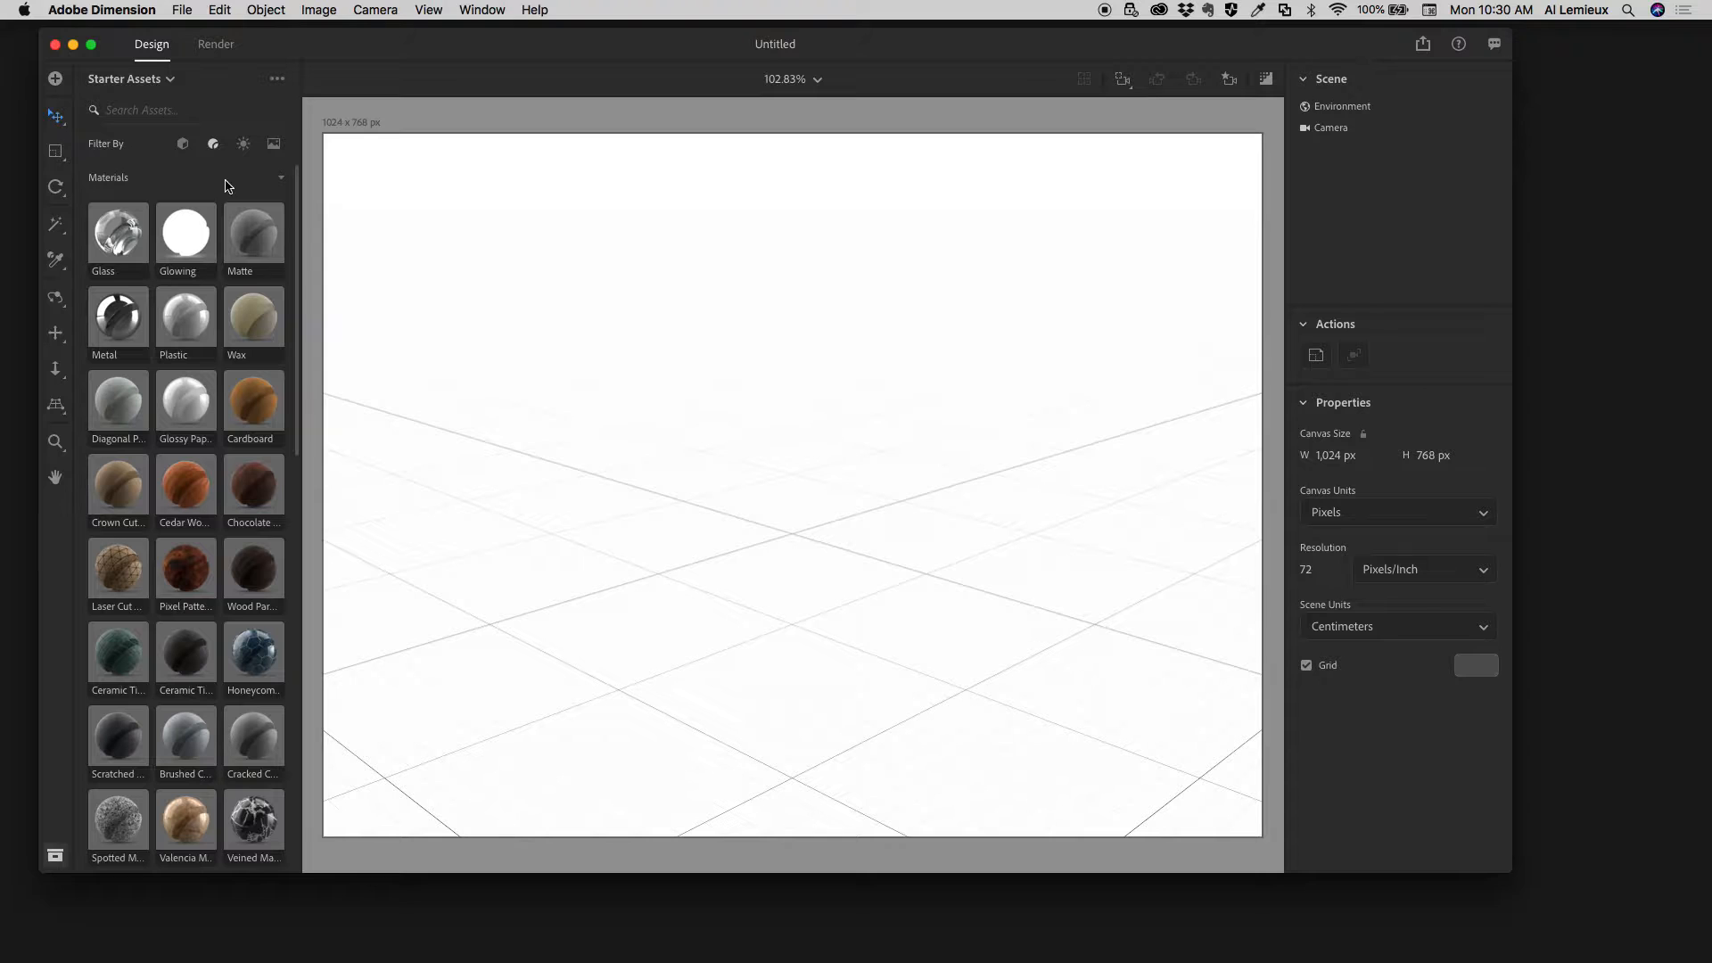
drag(293, 233, 279, 651)
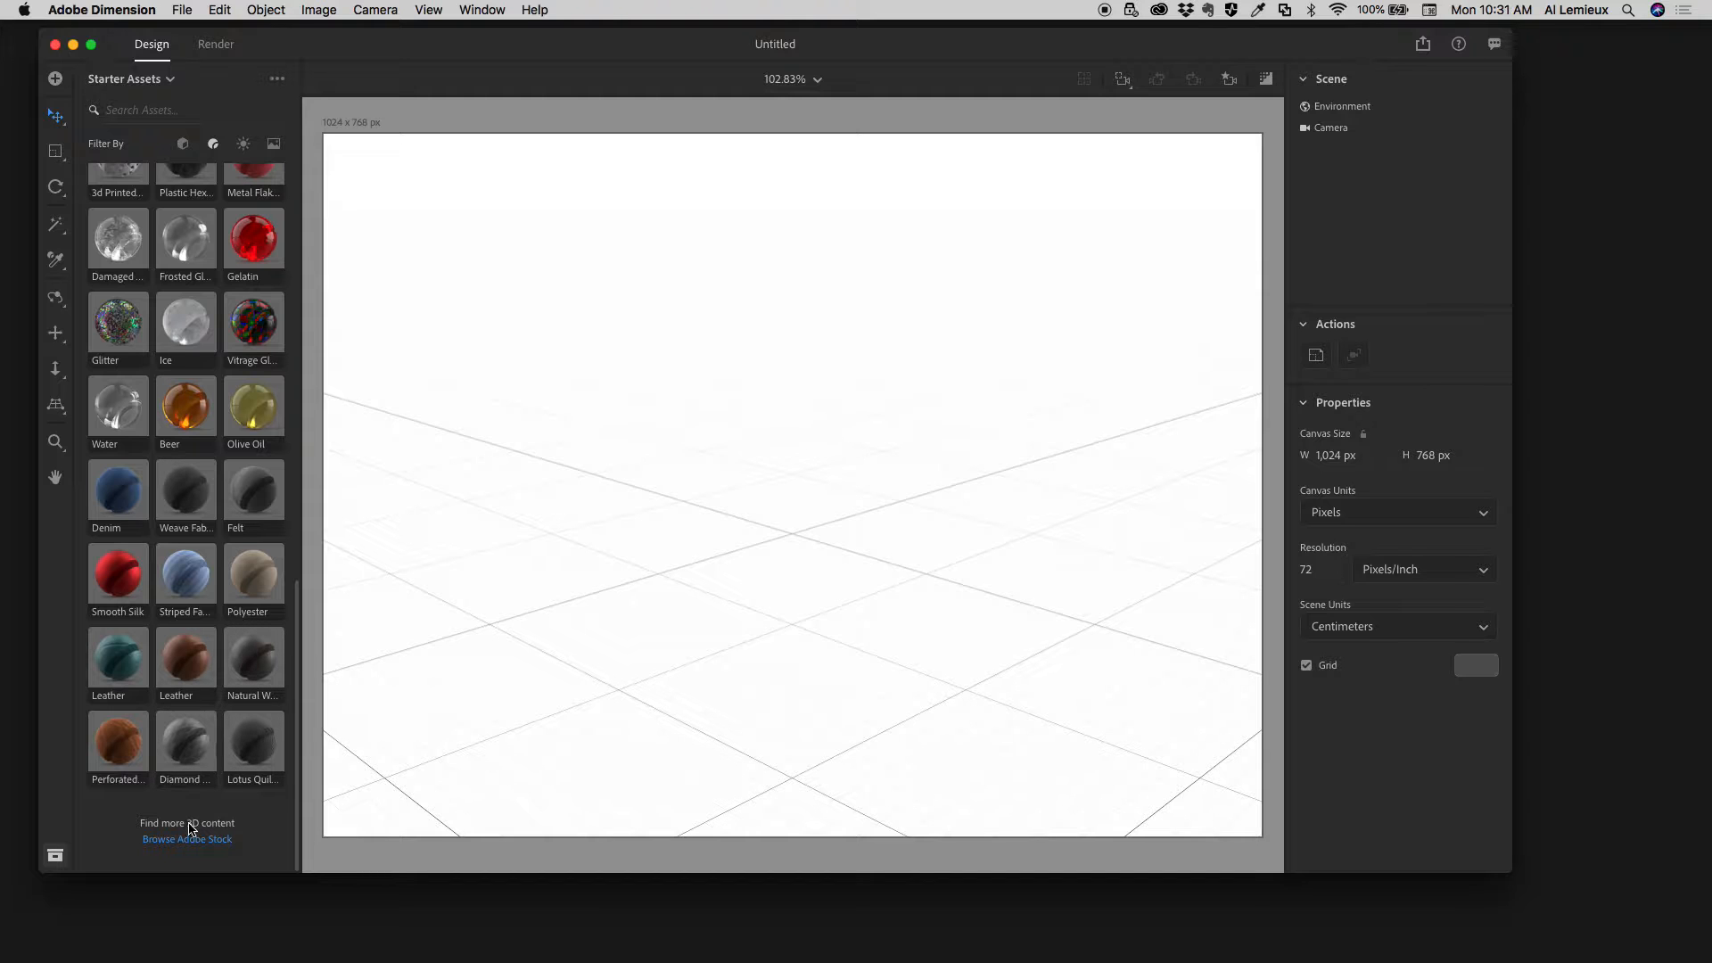
drag(297, 710, 306, 382)
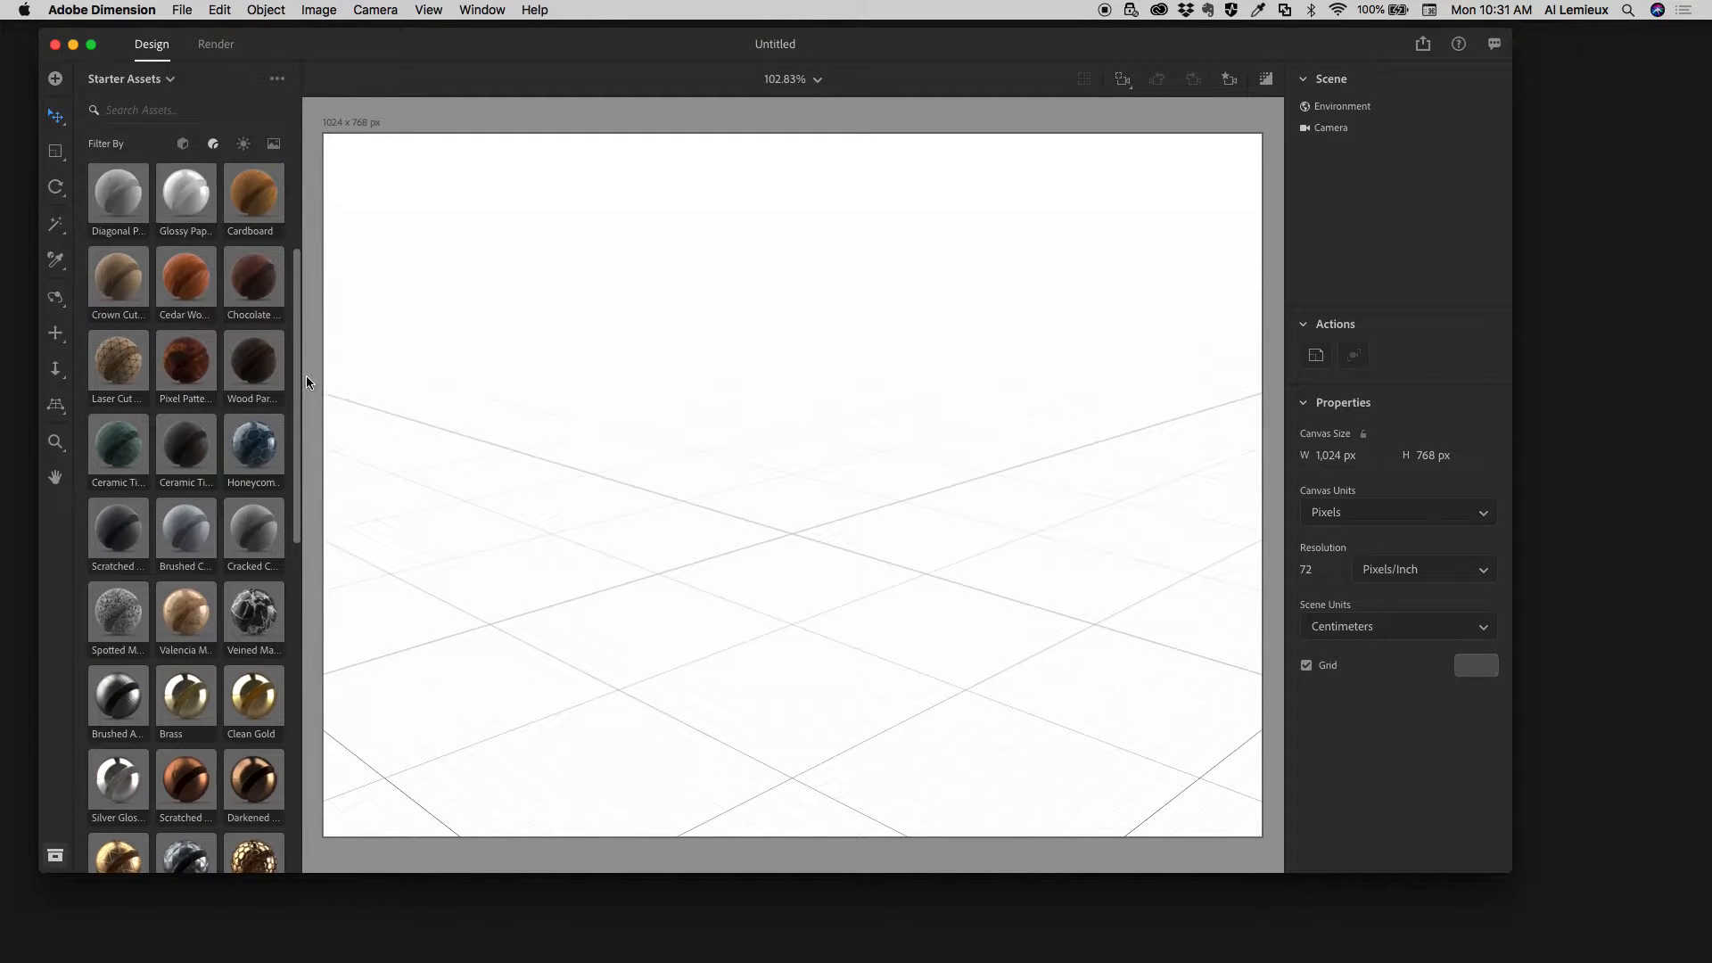
click(243, 145)
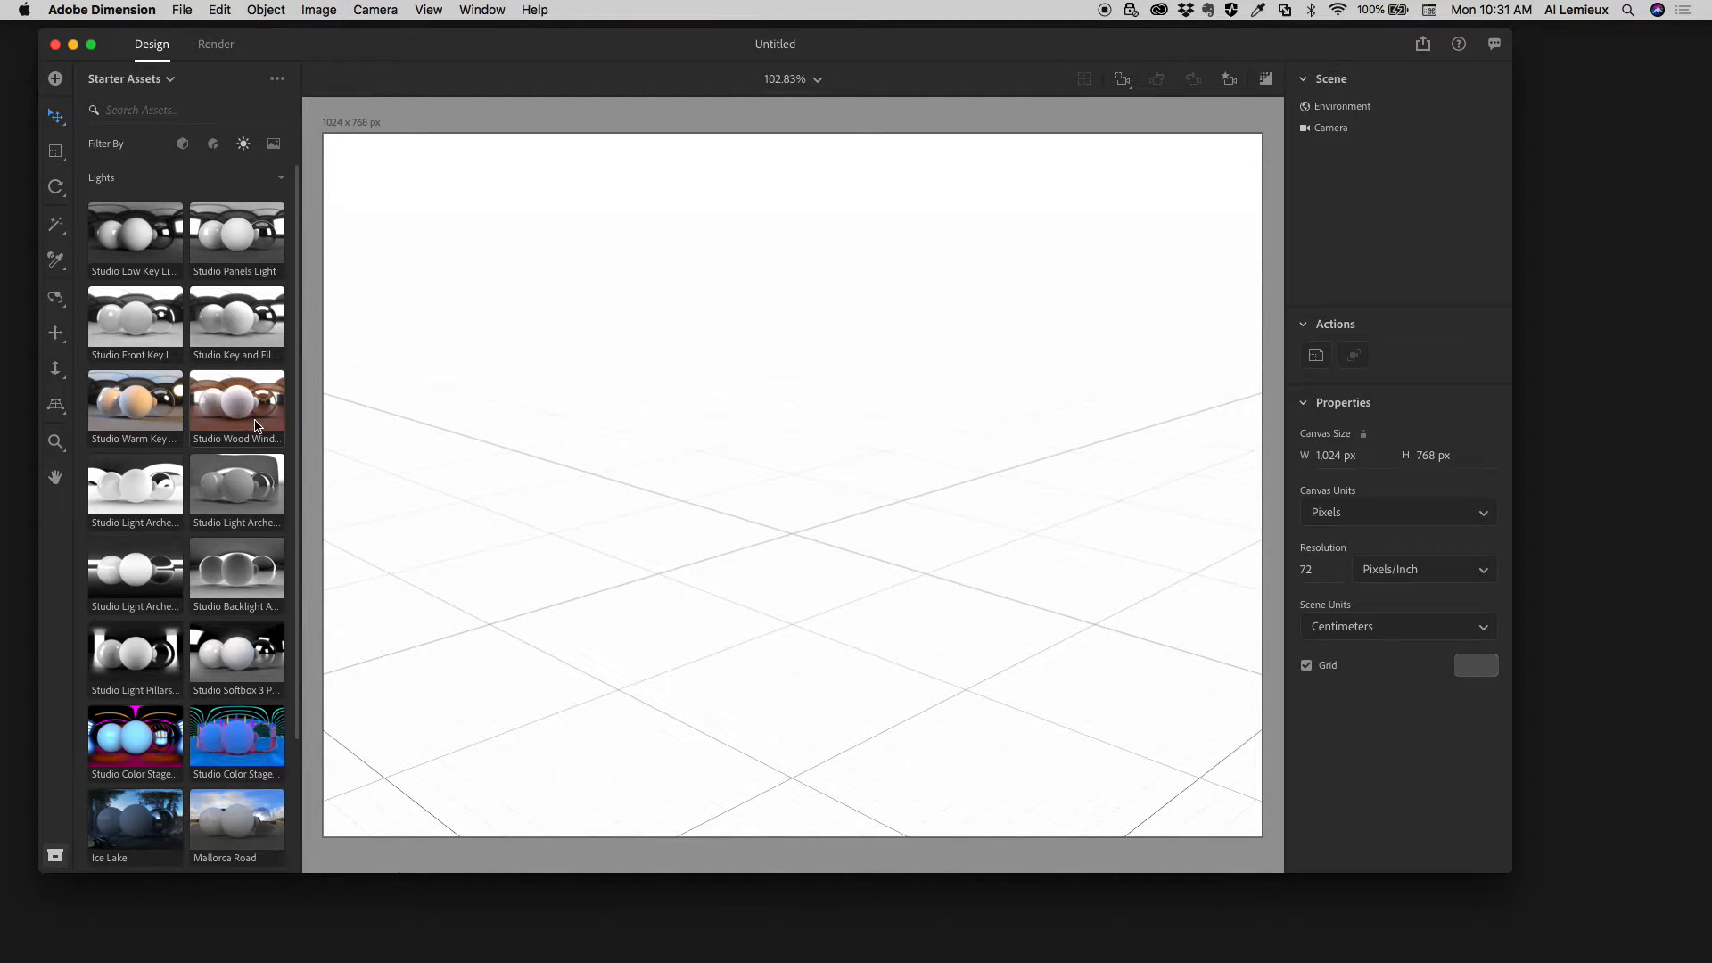
scroll(295, 445, down, 4)
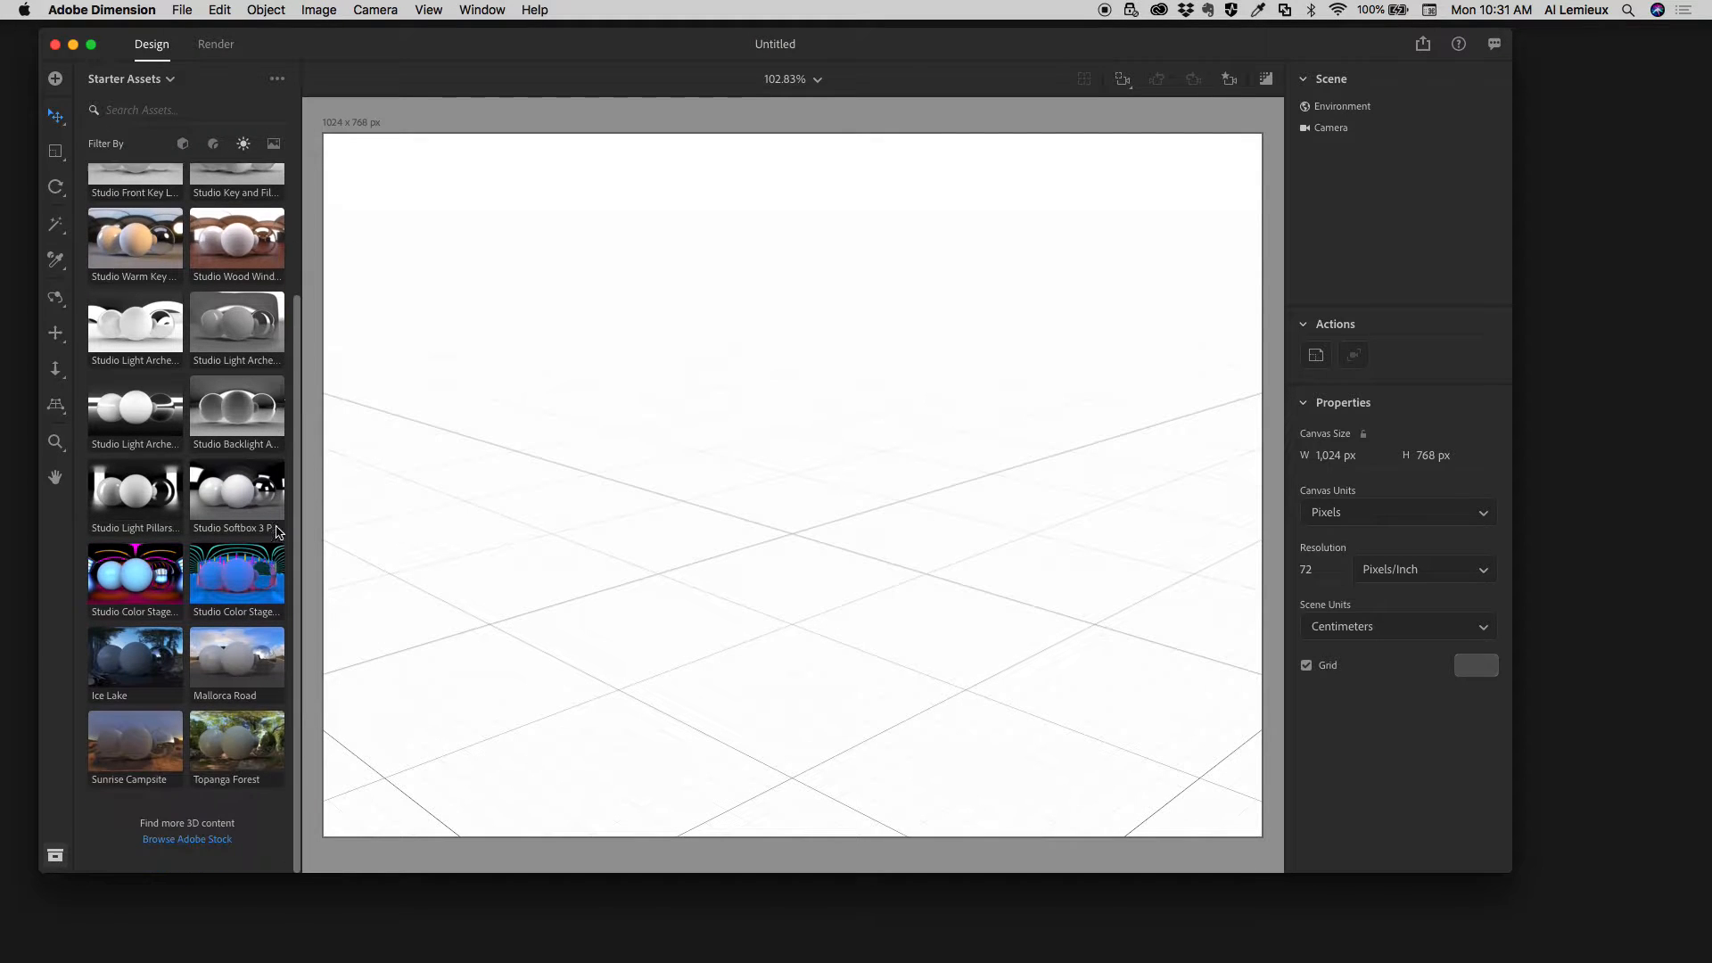
scroll(283, 548, up, 4)
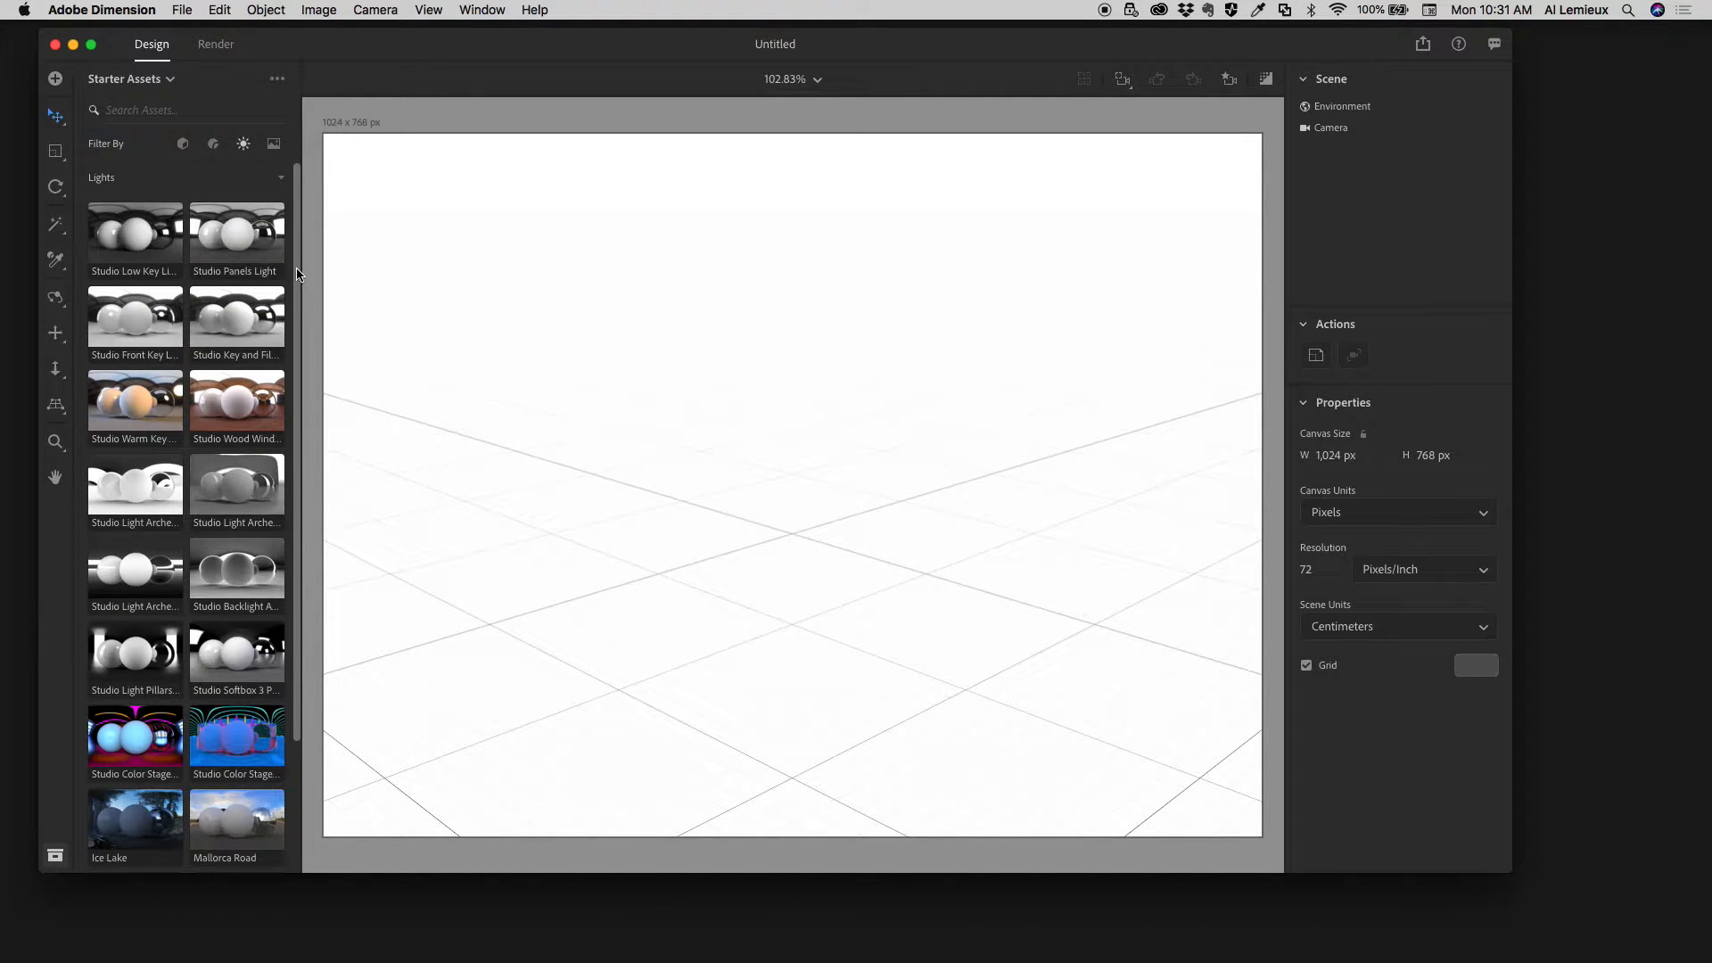
click(273, 146)
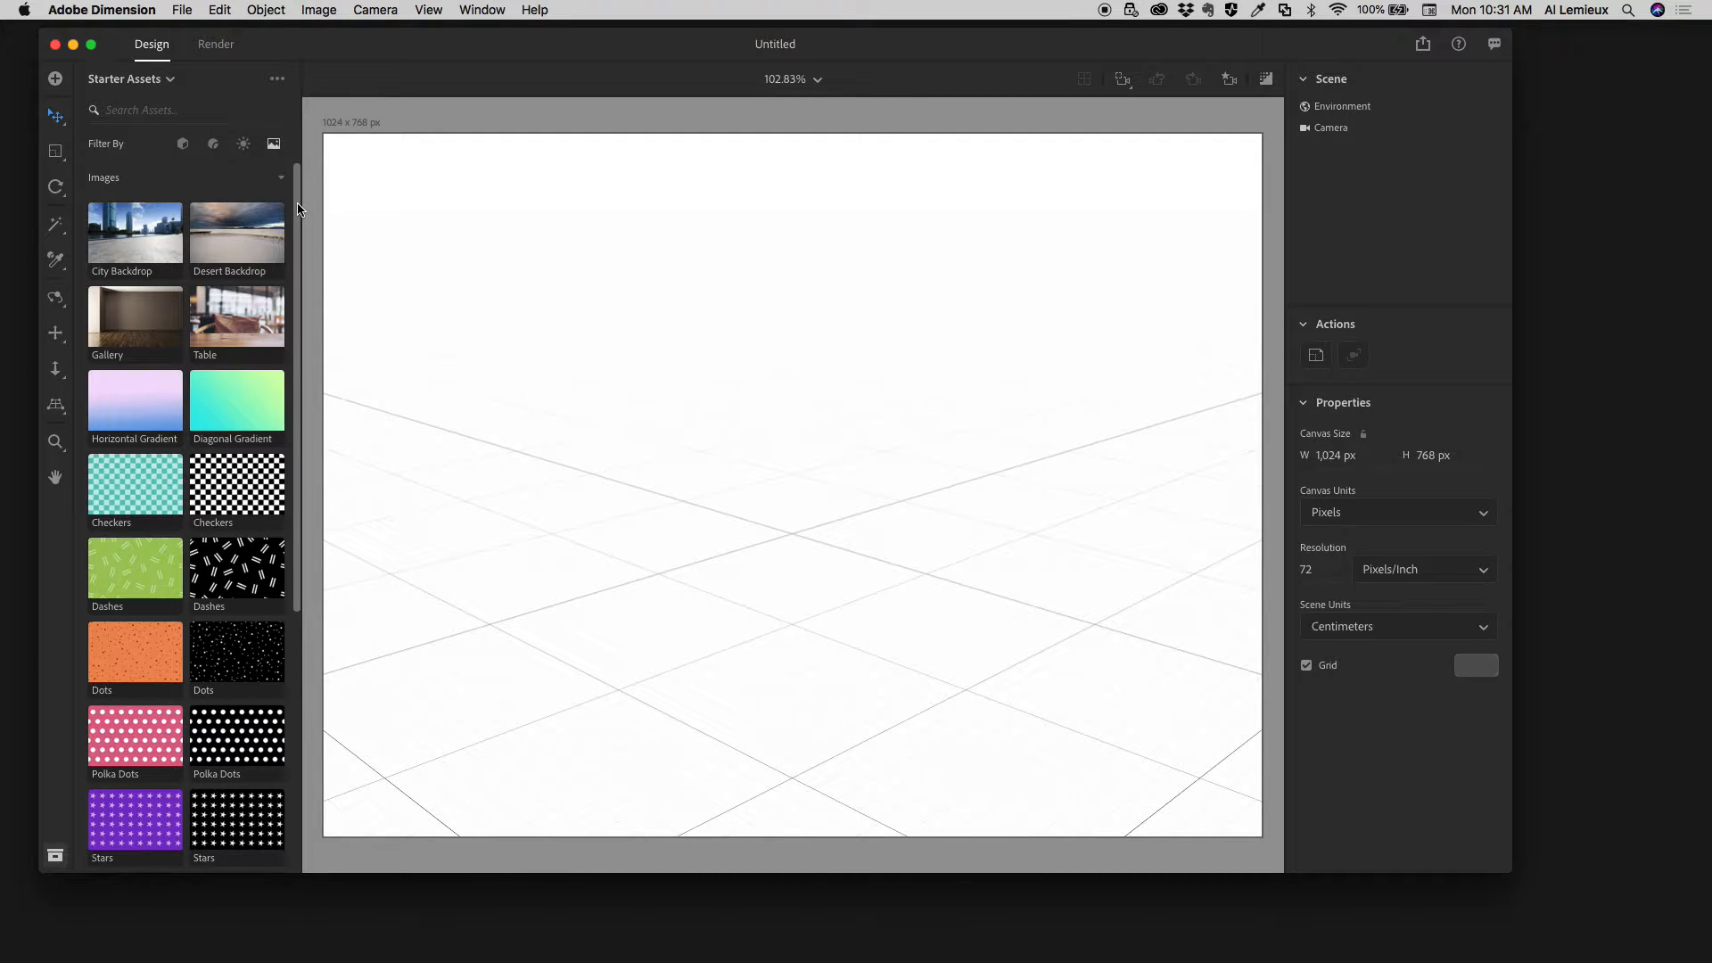
drag(298, 208, 323, 164)
Add the Round Bottle starter model to the scene and move it to about X 0.8 cm and Z 1 cm.
click(183, 145)
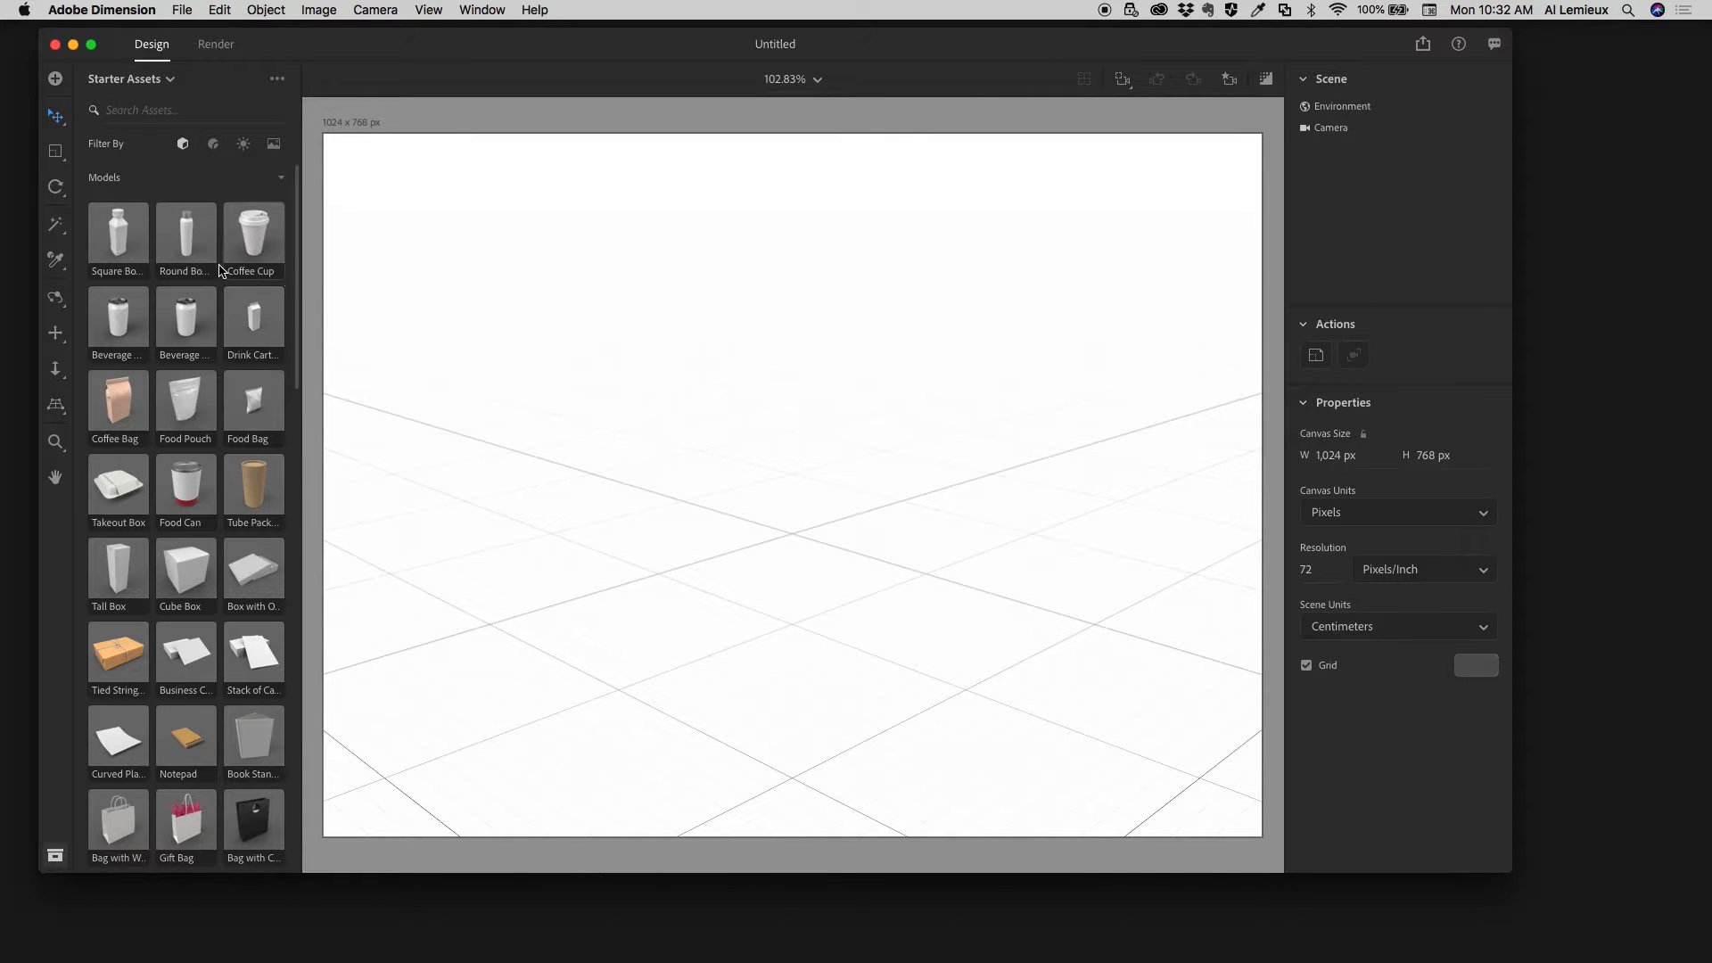
click(191, 245)
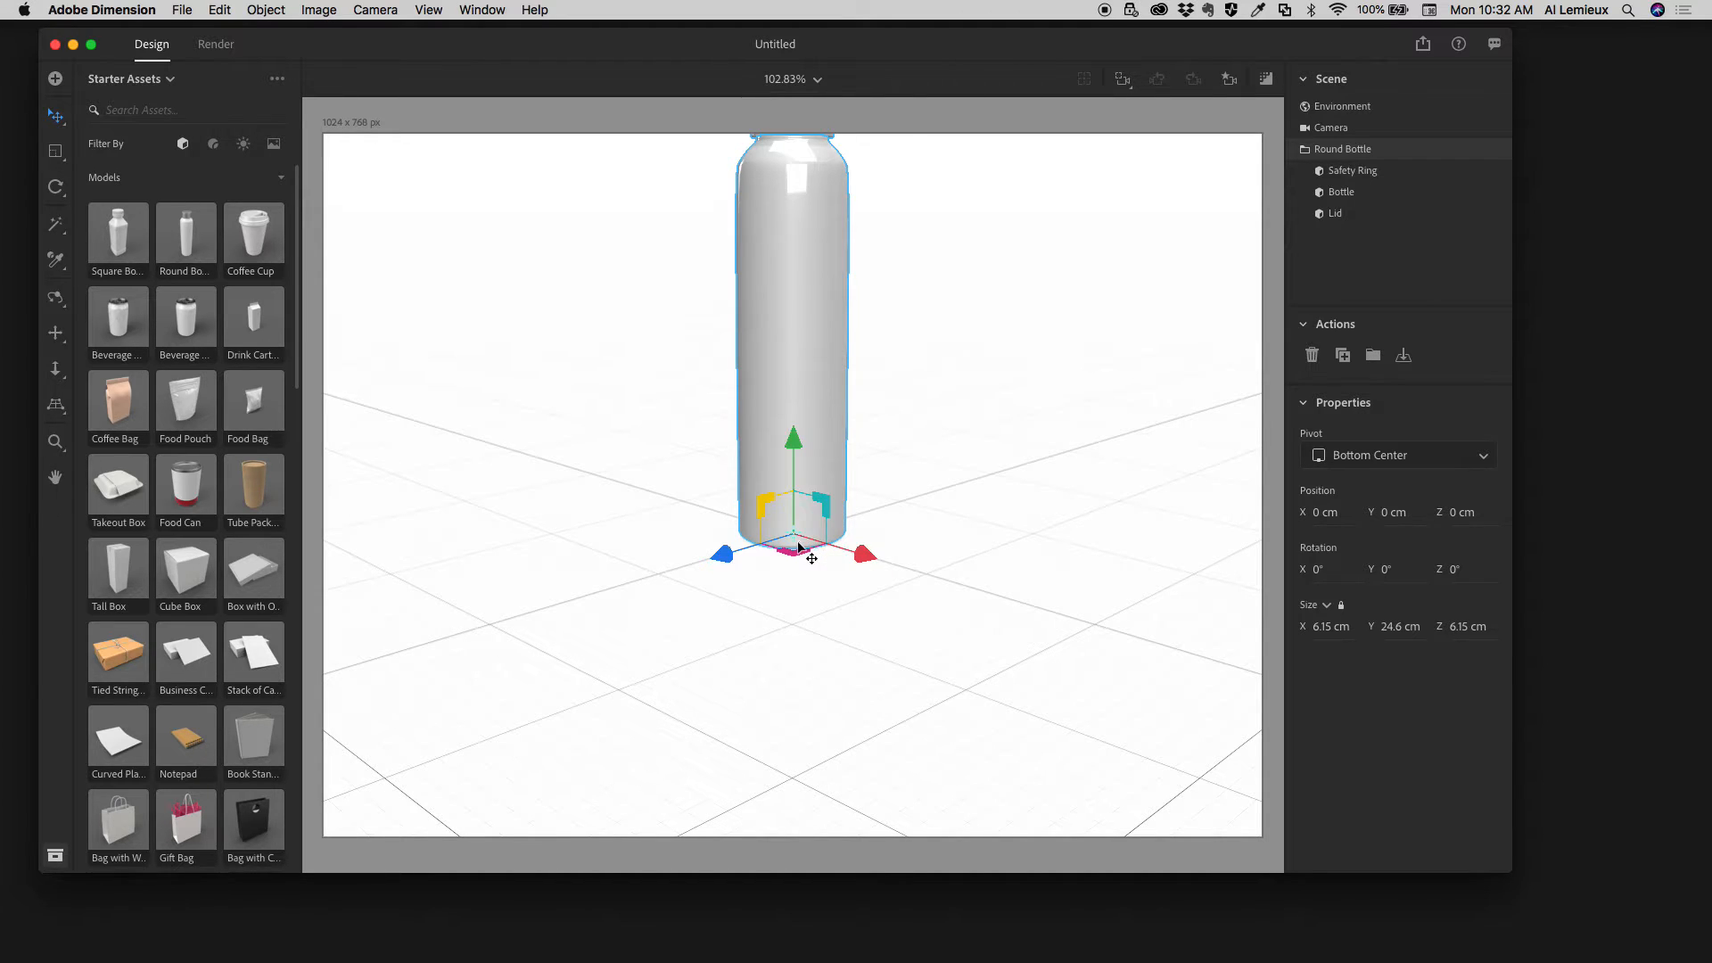
drag(722, 554, 709, 595)
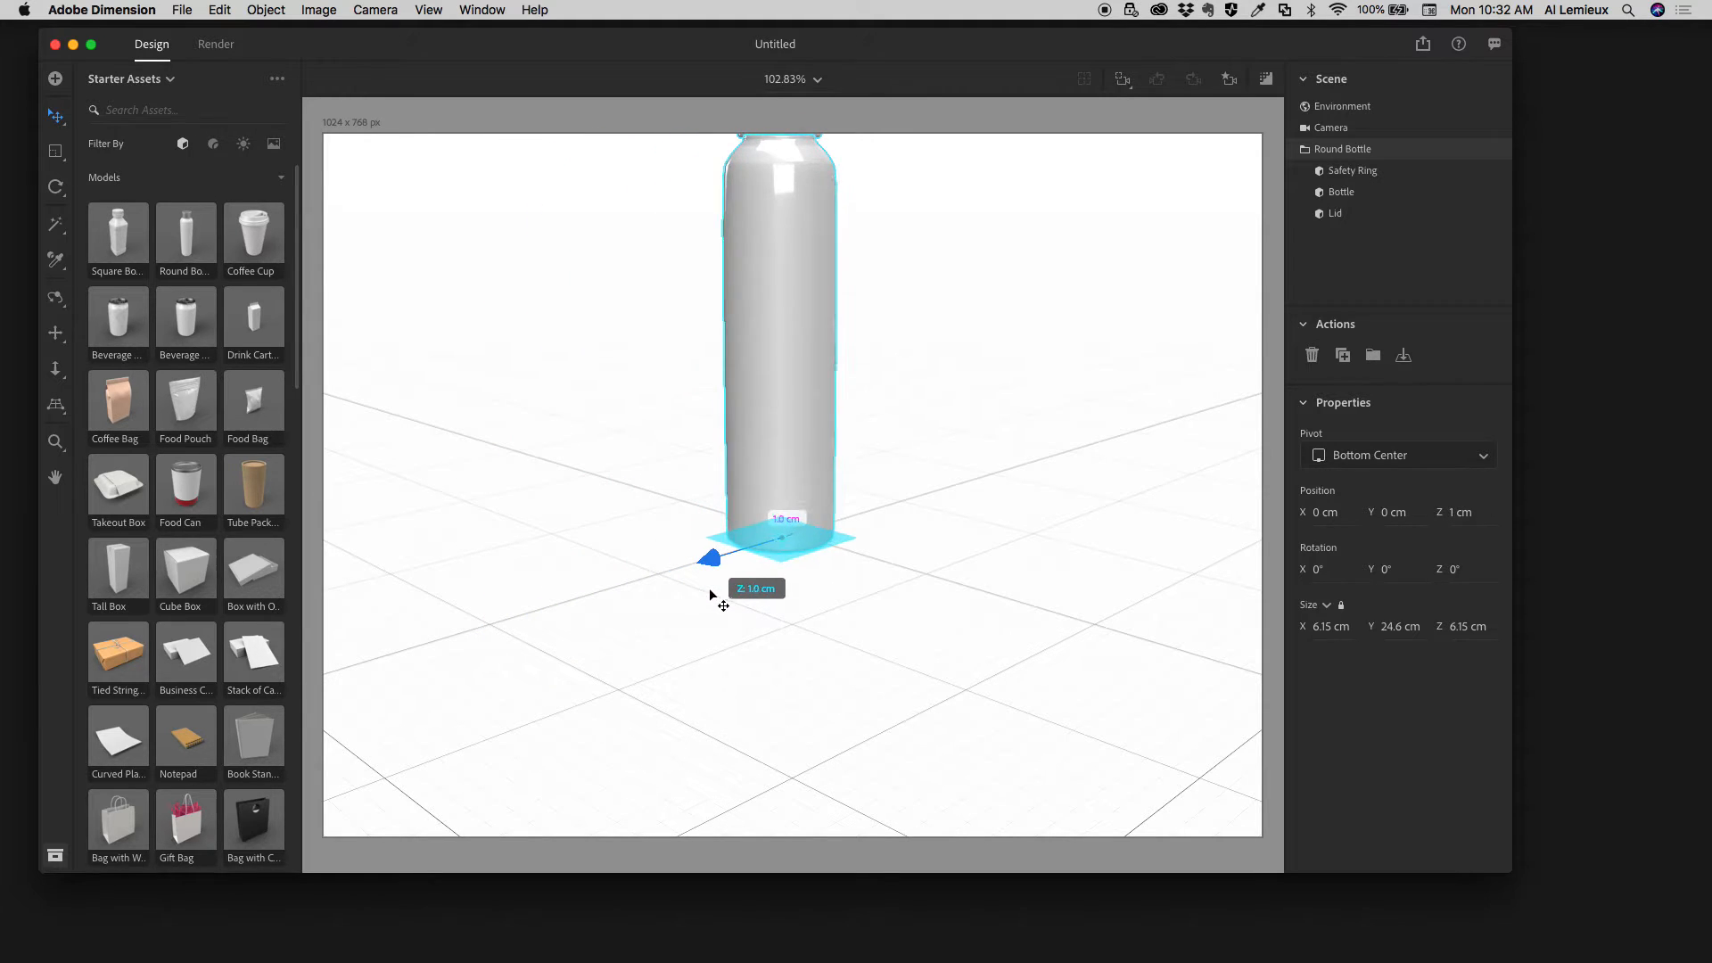
drag(852, 564, 865, 613)
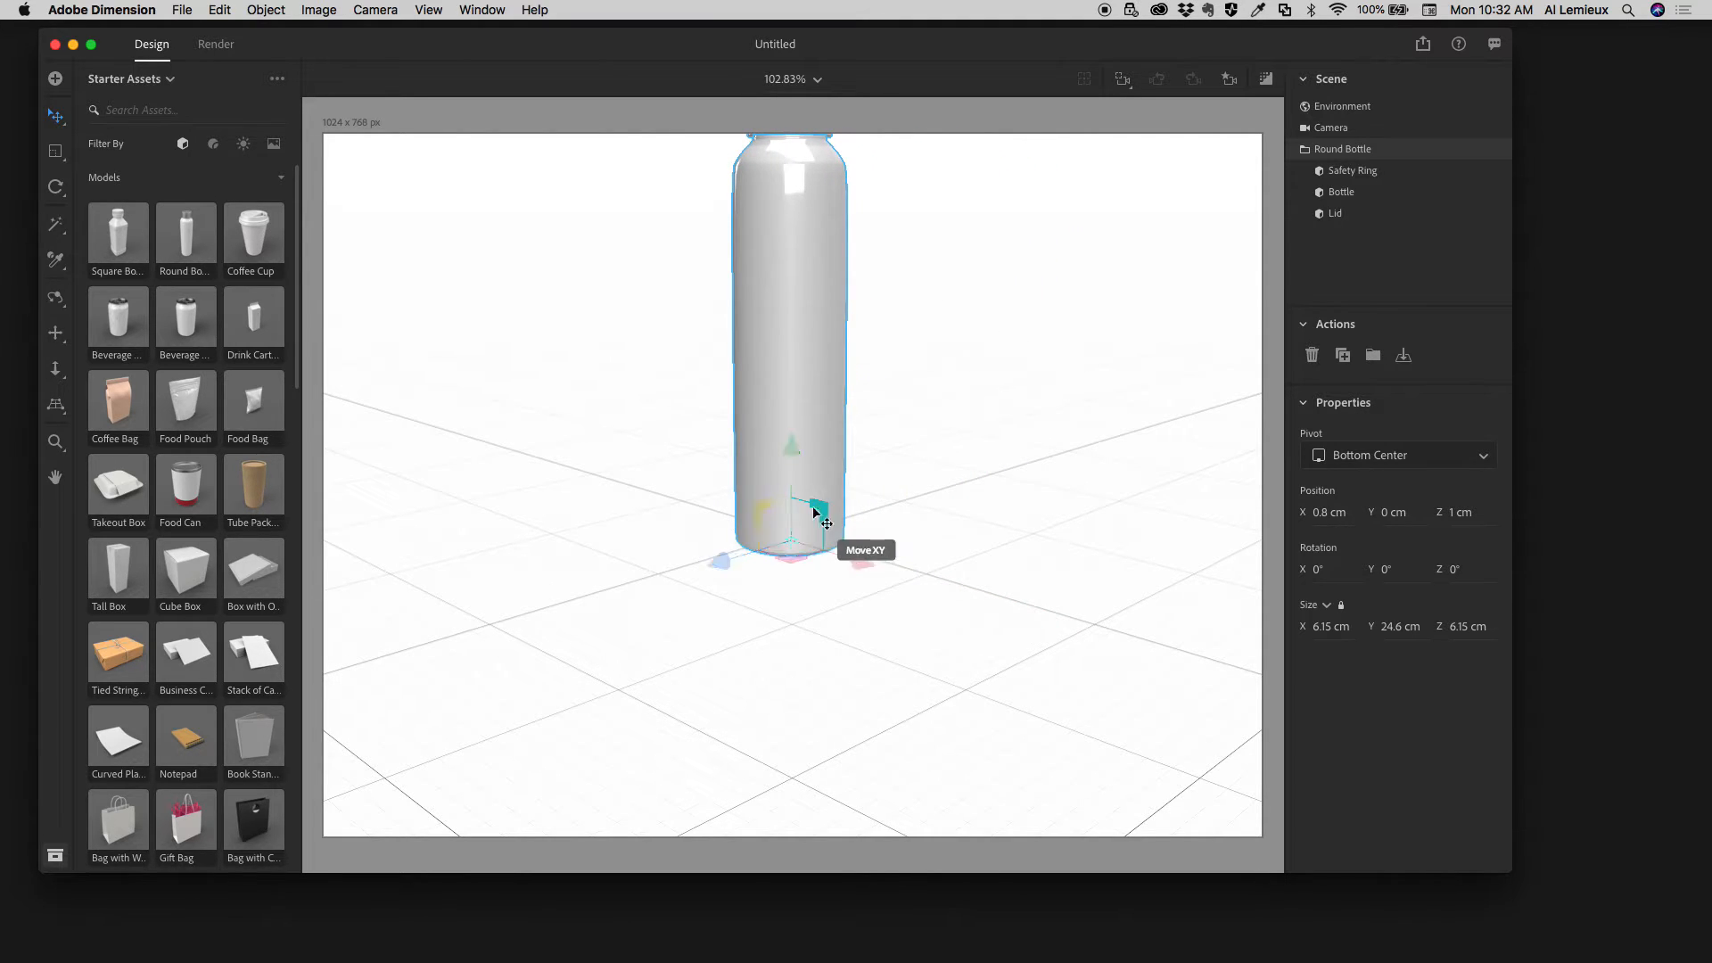
mouse_move(791, 455)
mouse_down()
mouse_move(785, 593)
mouse_move(794, 652)
mouse_move(790, 485)
mouse_move(802, 664)
mouse_move(817, 437)
mouse_up()
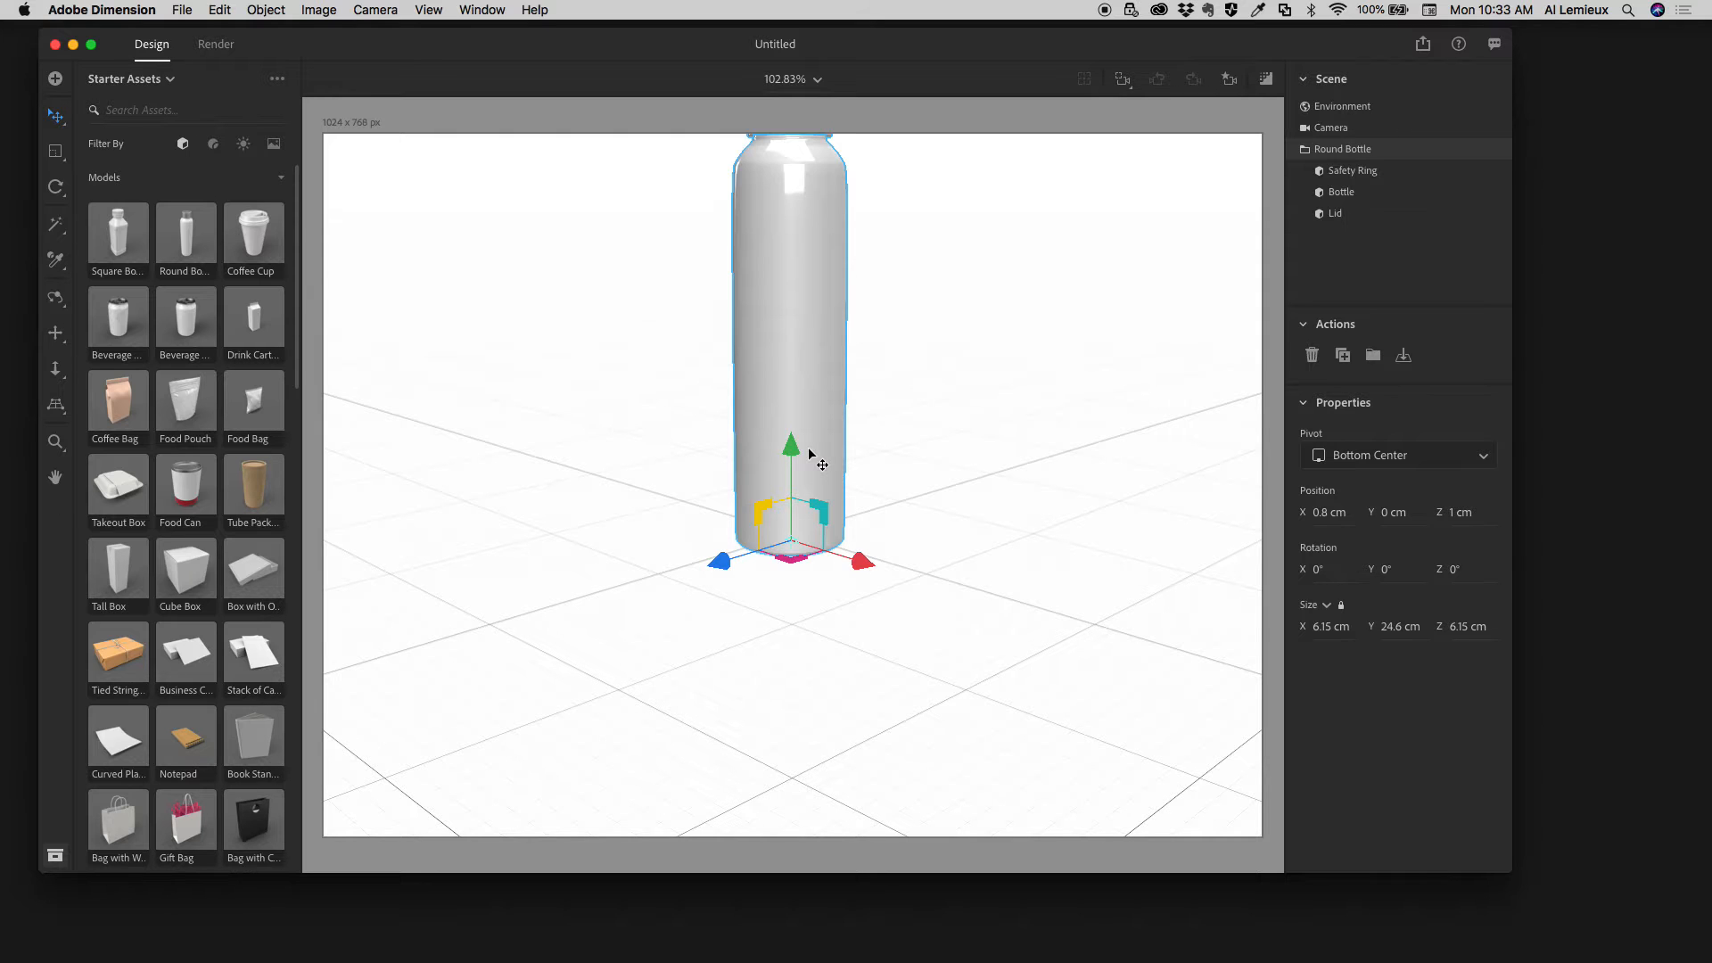
Dolly and pan the camera until the whole bottle, including its lid, is framed near the canvas centre.
scroll(815, 450, down, 3)
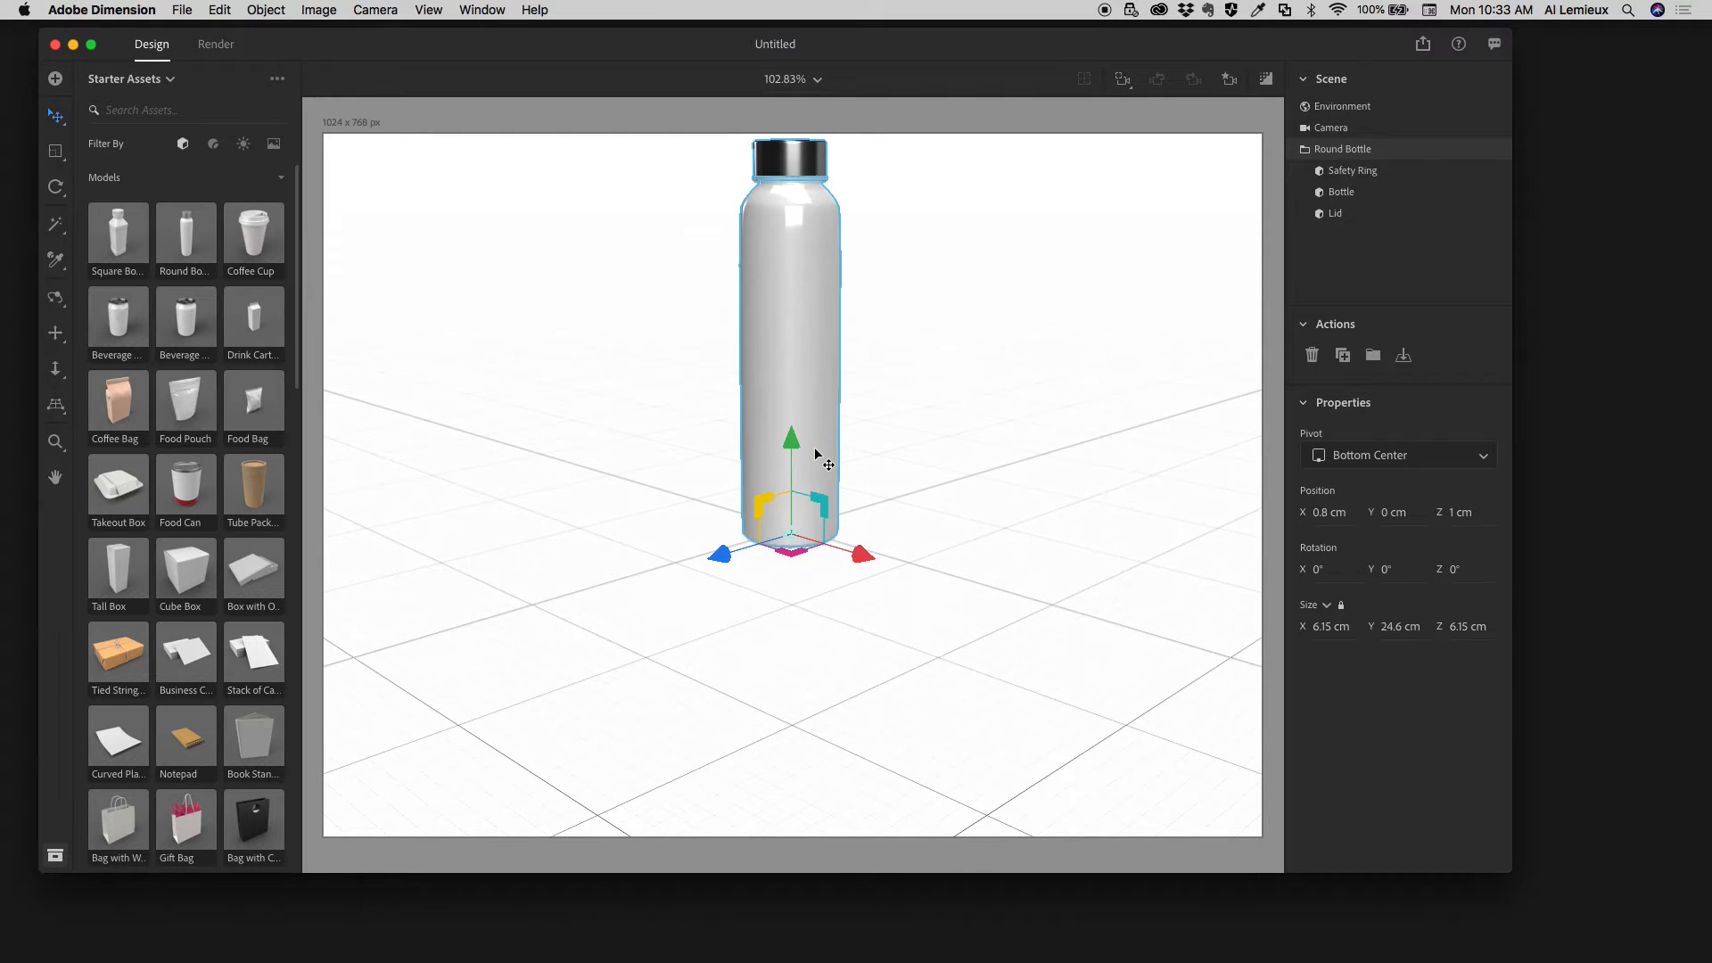
scroll(815, 449, down, 2)
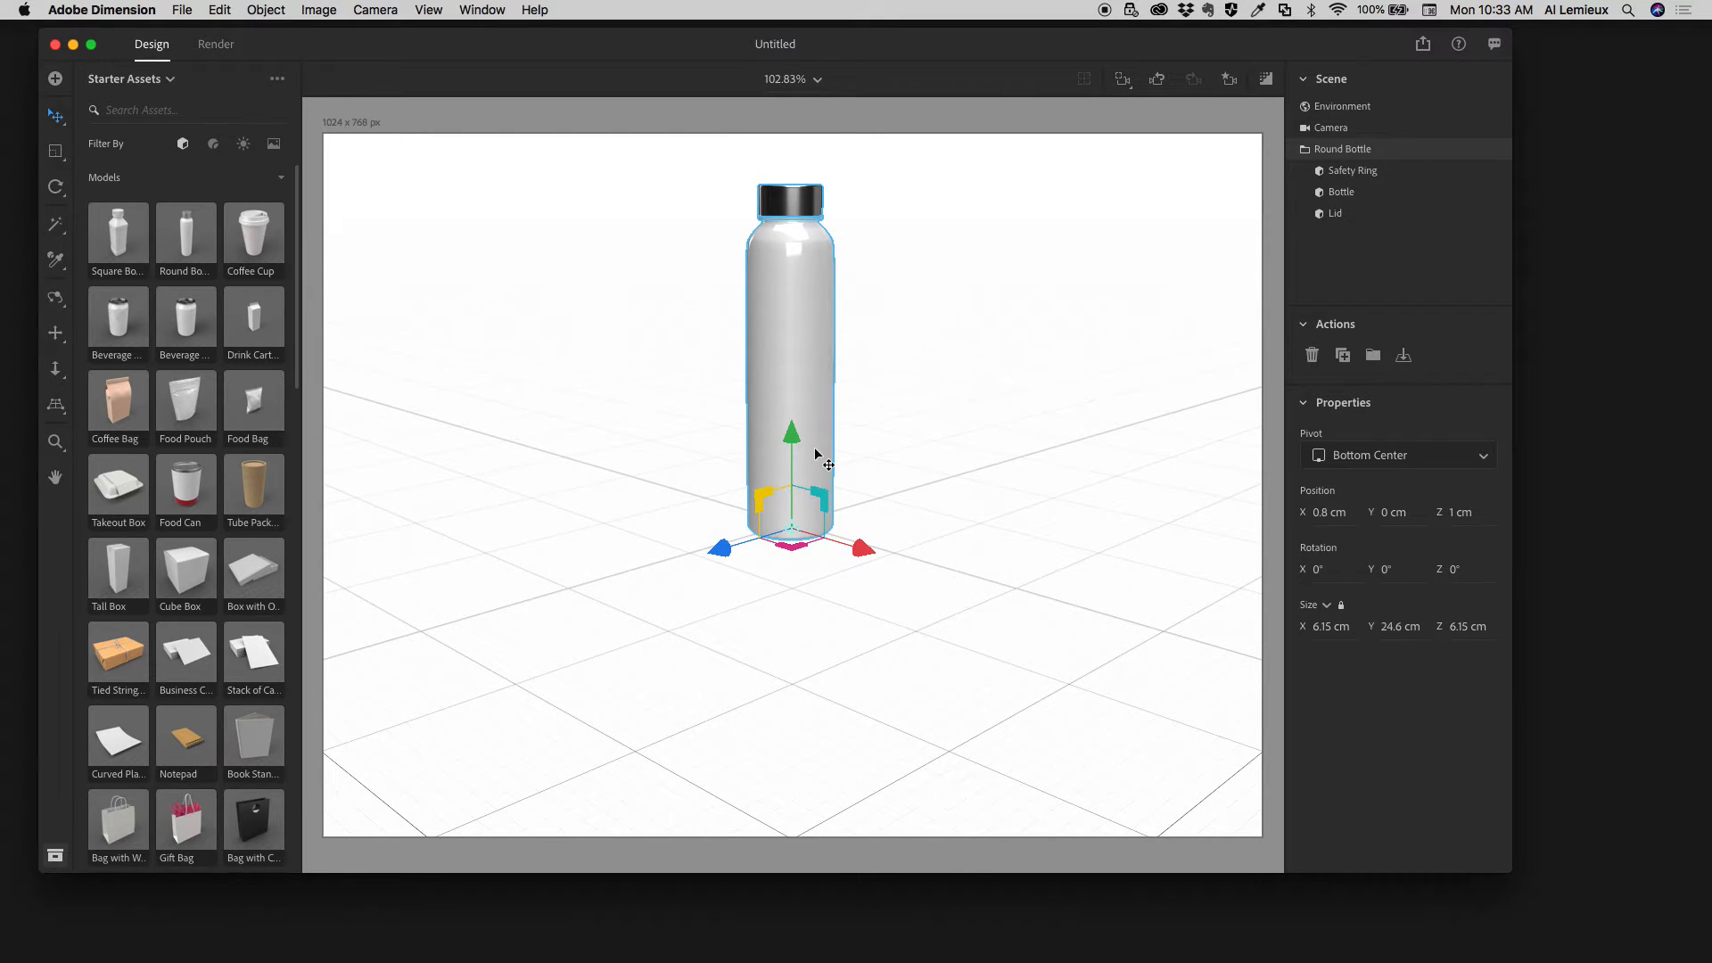
scroll(815, 455, down, 2)
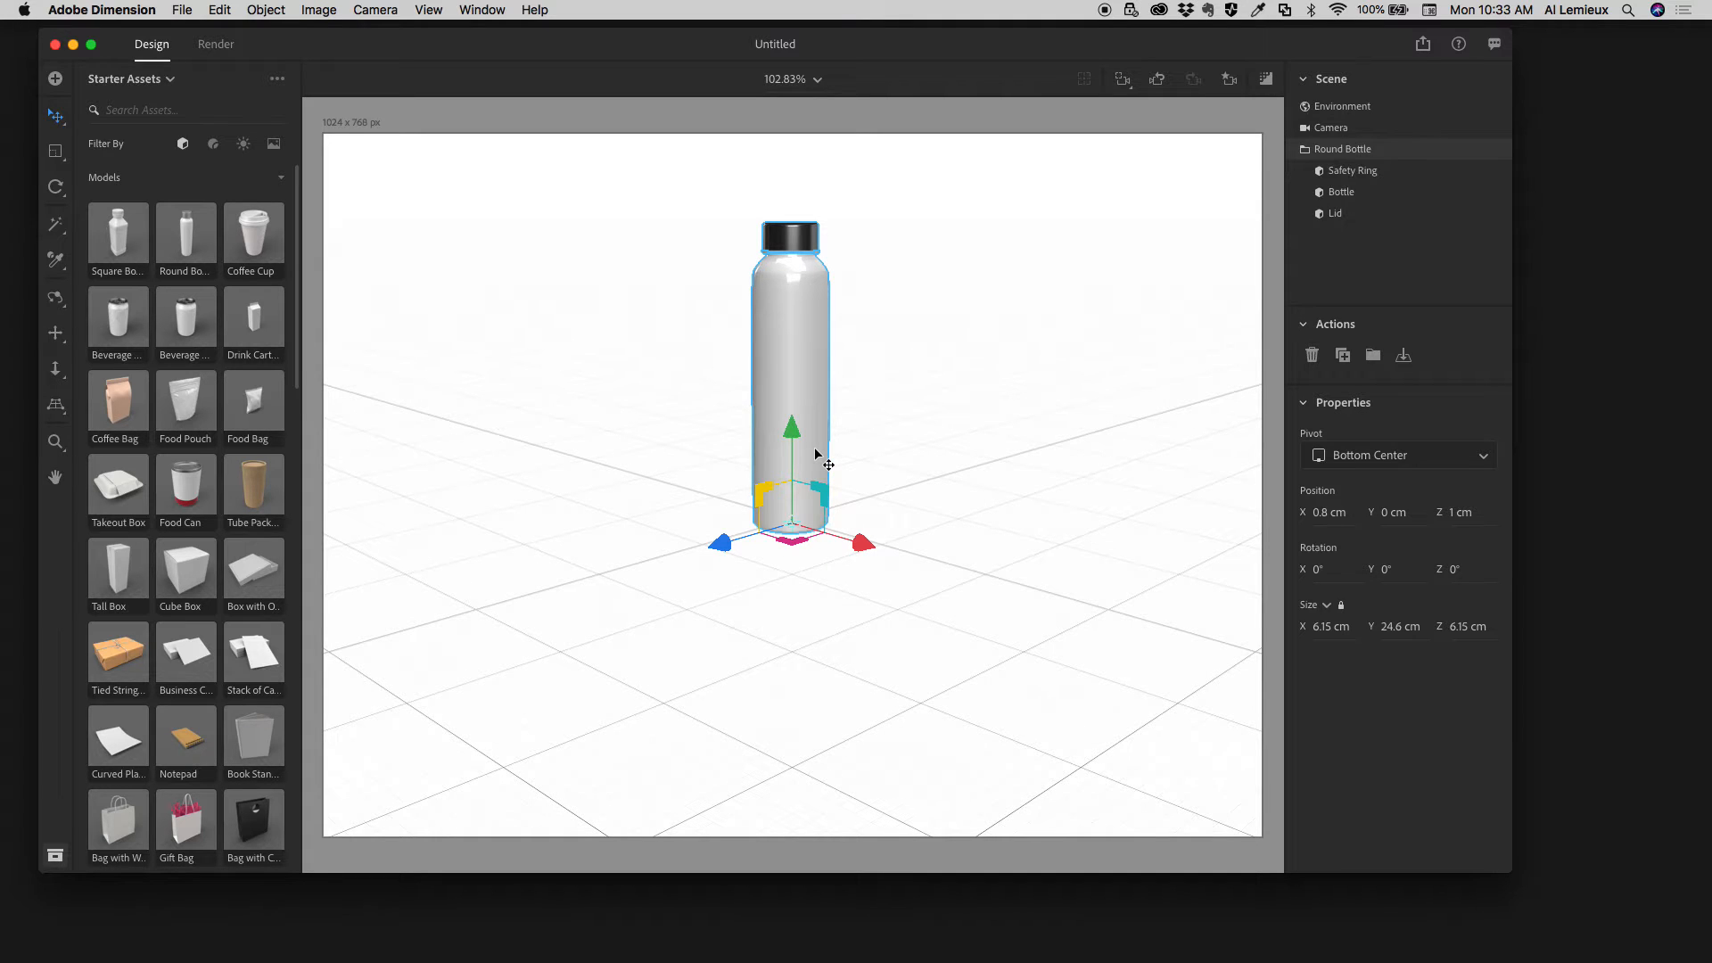
scroll(815, 455, up, 5)
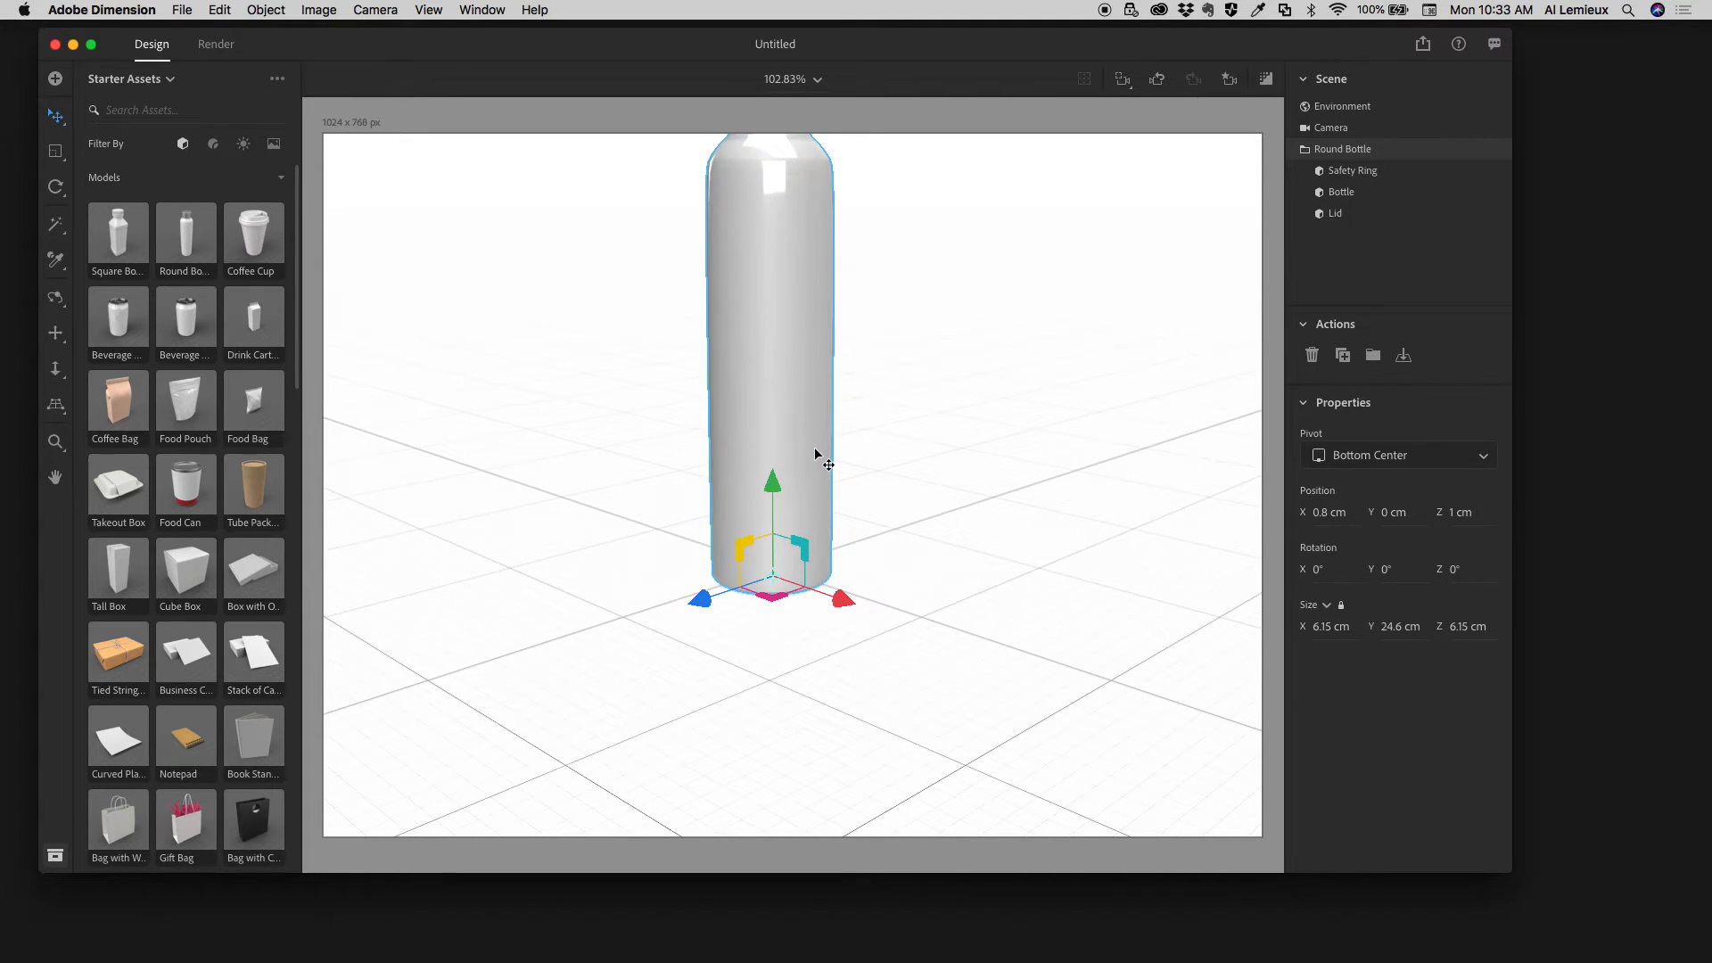
scroll(815, 454, down, 4)
scroll(815, 455, up, 4)
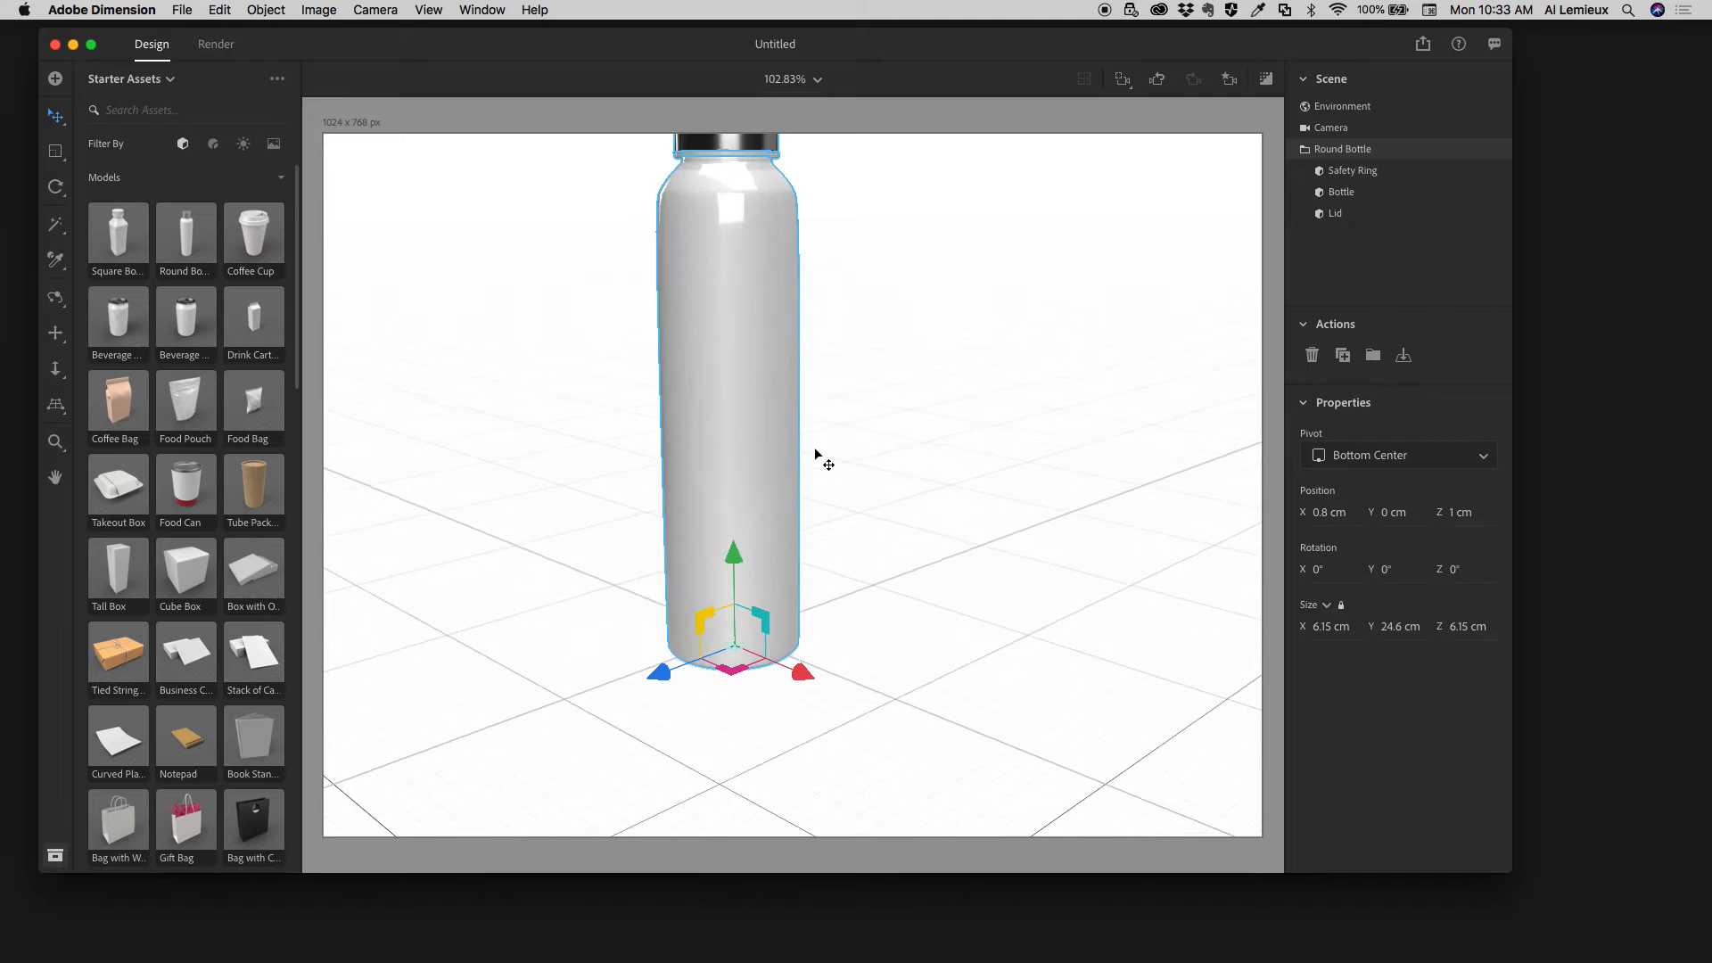
scroll(815, 454, down, 3)
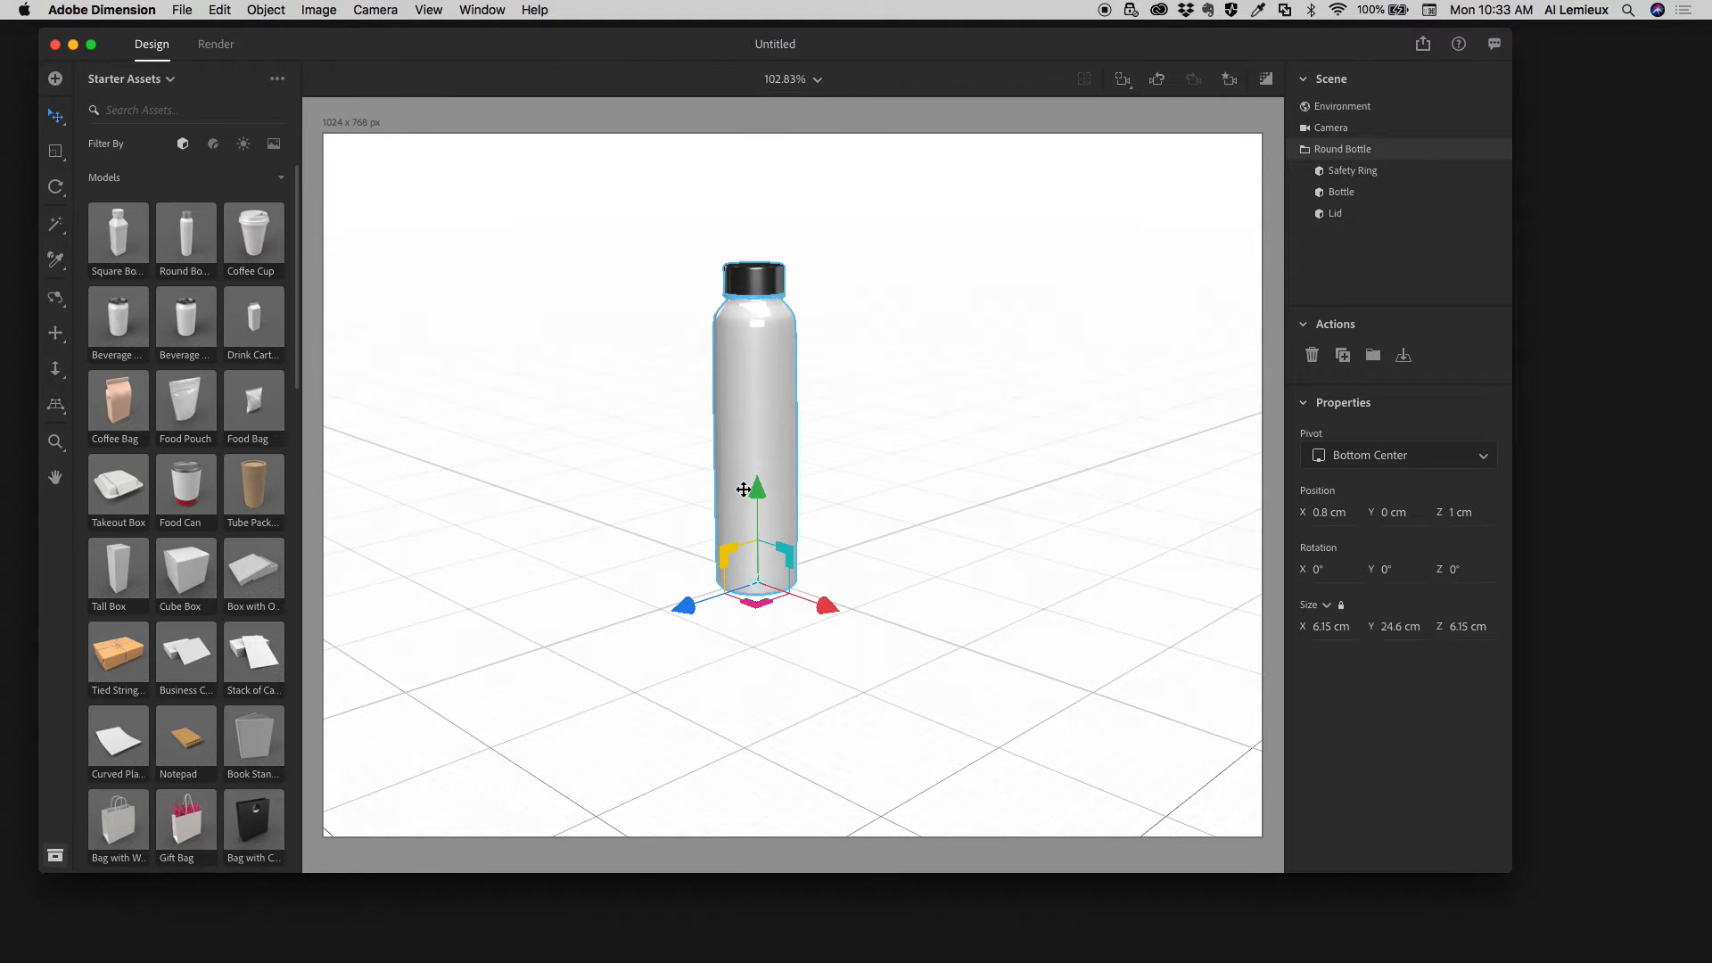
mouse_move(744, 490)
middle_down()
mouse_move(764, 519)
mouse_move(833, 547)
mouse_move(865, 535)
mouse_move(831, 471)
mouse_move(713, 500)
mouse_move(513, 503)
mouse_move(482, 523)
mouse_move(621, 586)
mouse_move(891, 535)
mouse_move(963, 562)
mouse_move(724, 497)
mouse_move(561, 489)
mouse_move(987, 510)
mouse_move(930, 533)
mouse_move(765, 526)
mouse_move(658, 481)
mouse_move(704, 508)
mouse_move(812, 472)
mouse_move(758, 517)
middle_up()
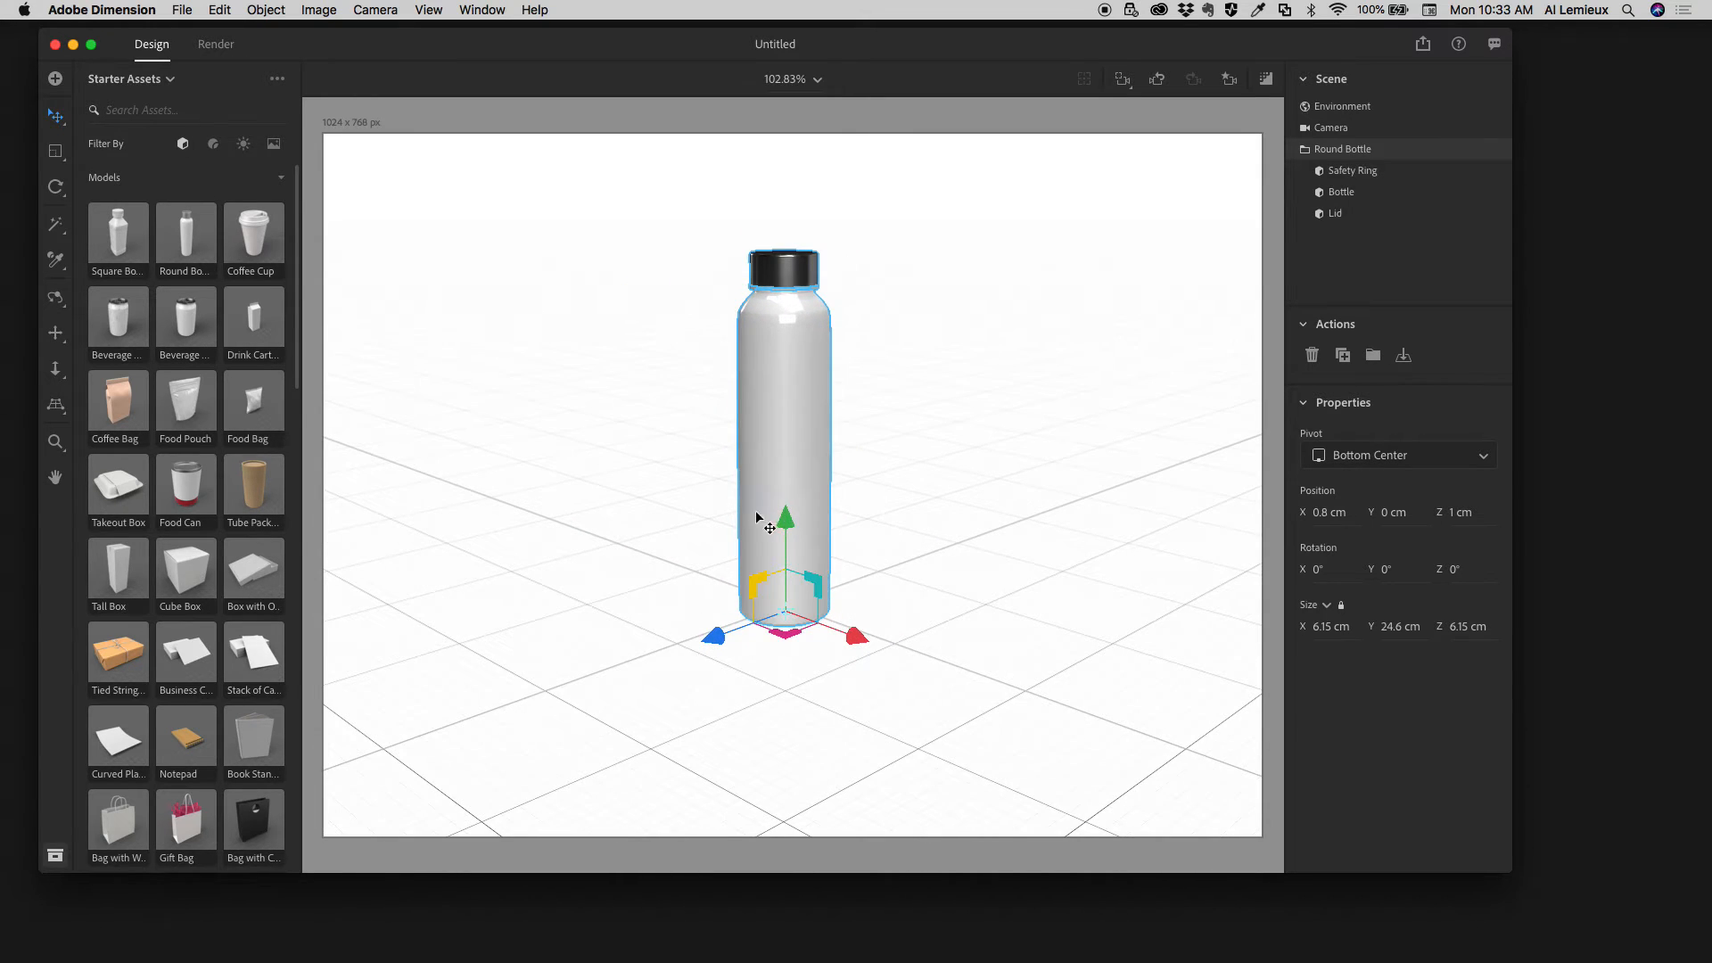
Deselect the bottle, then orbit and pan the camera so the bottle stands left of the canvas centre.
click(737, 520)
key(Escape)
mouse_move(774, 513)
right_down()
mouse_move(814, 543)
mouse_move(841, 527)
mouse_move(803, 539)
mouse_move(760, 603)
mouse_move(714, 539)
mouse_move(673, 533)
mouse_move(752, 565)
mouse_move(806, 550)
mouse_move(856, 485)
mouse_move(832, 466)
mouse_move(757, 470)
mouse_move(703, 535)
mouse_move(737, 566)
mouse_move(791, 573)
mouse_move(864, 547)
mouse_move(856, 512)
mouse_move(792, 533)
right_up()
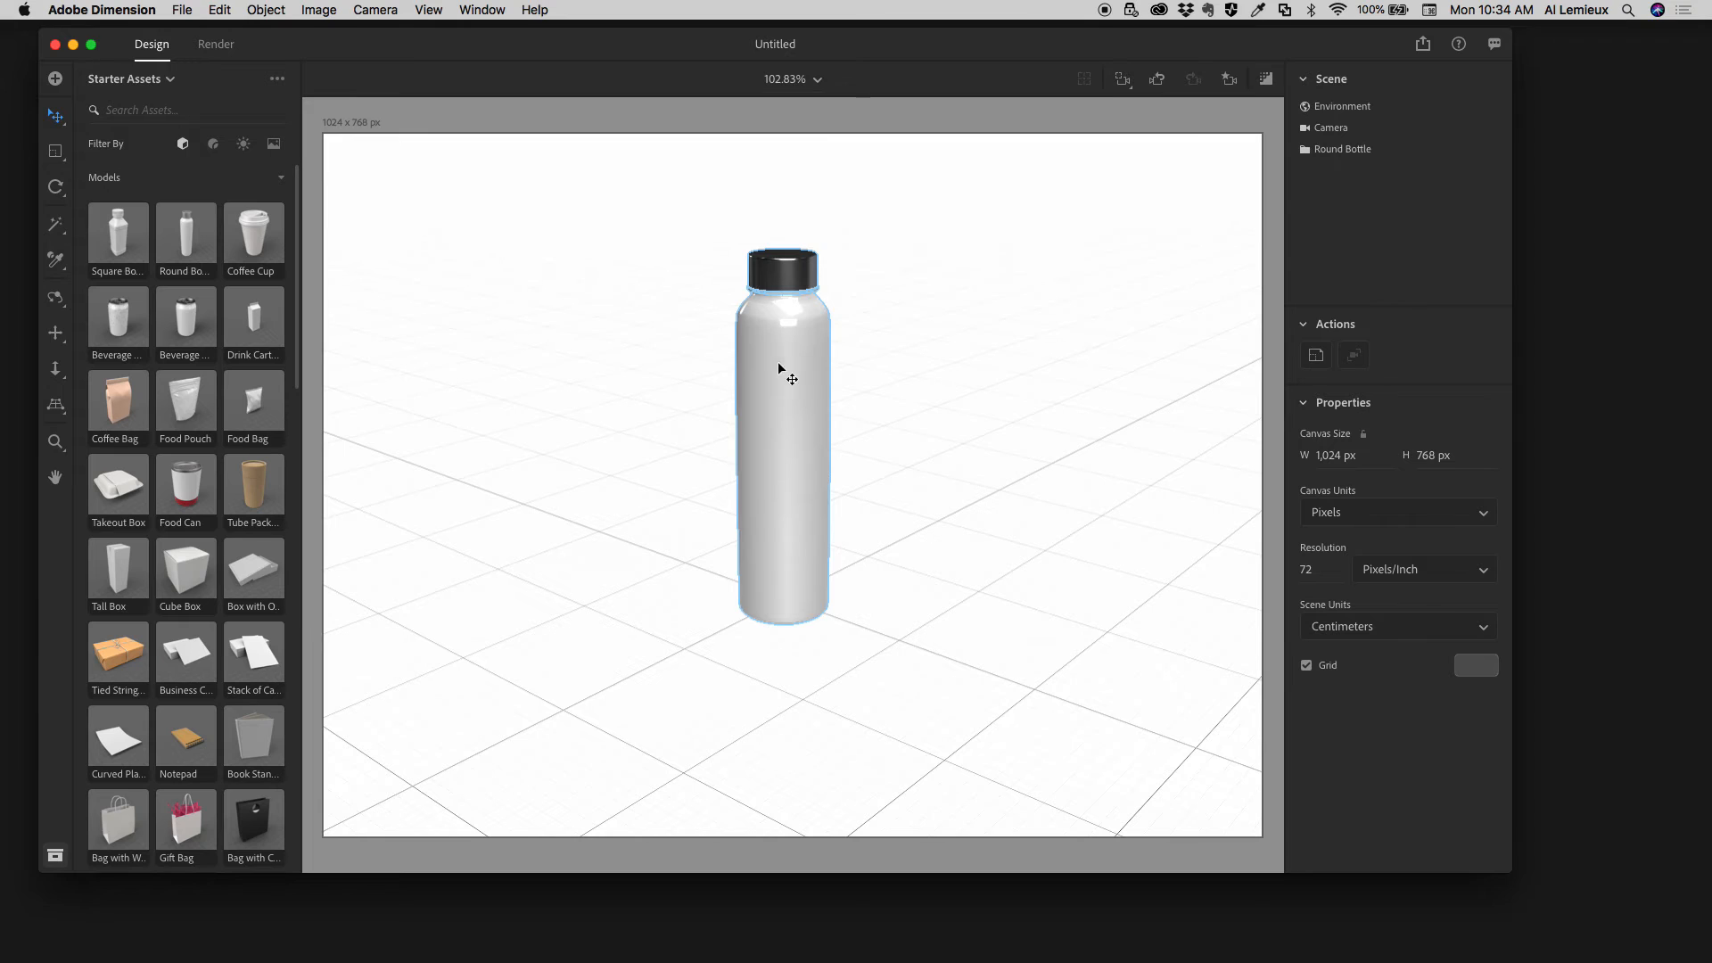
click(730, 366)
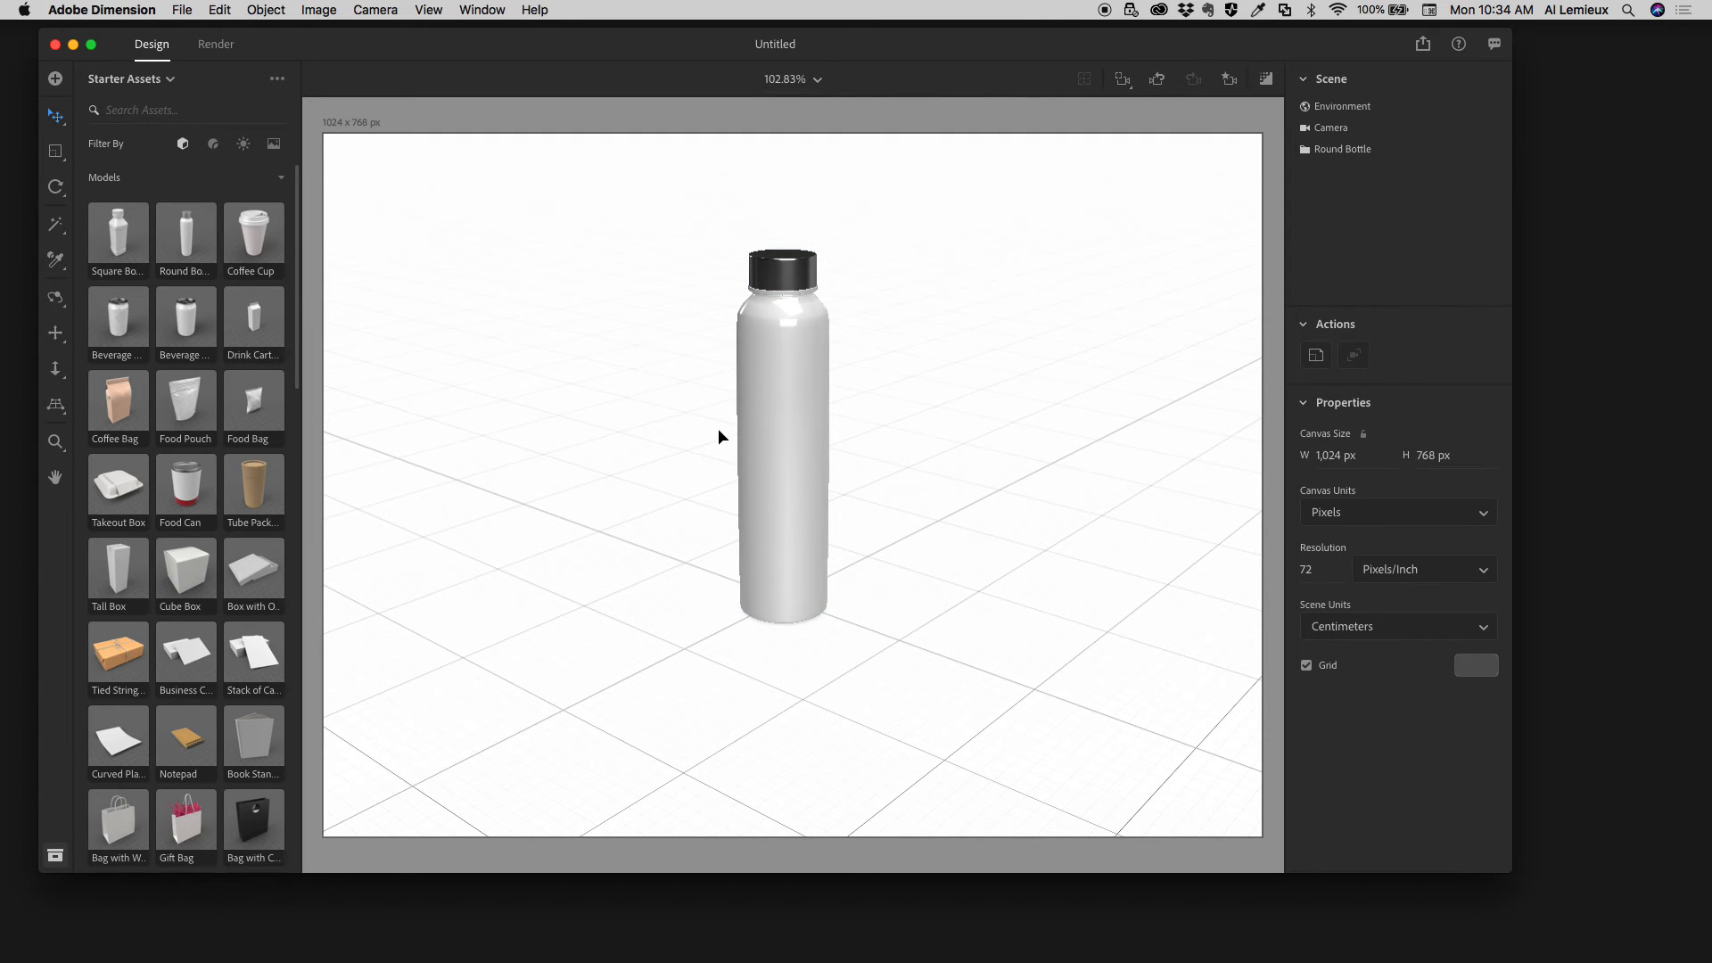
middle_drag(719, 437, 612, 447)
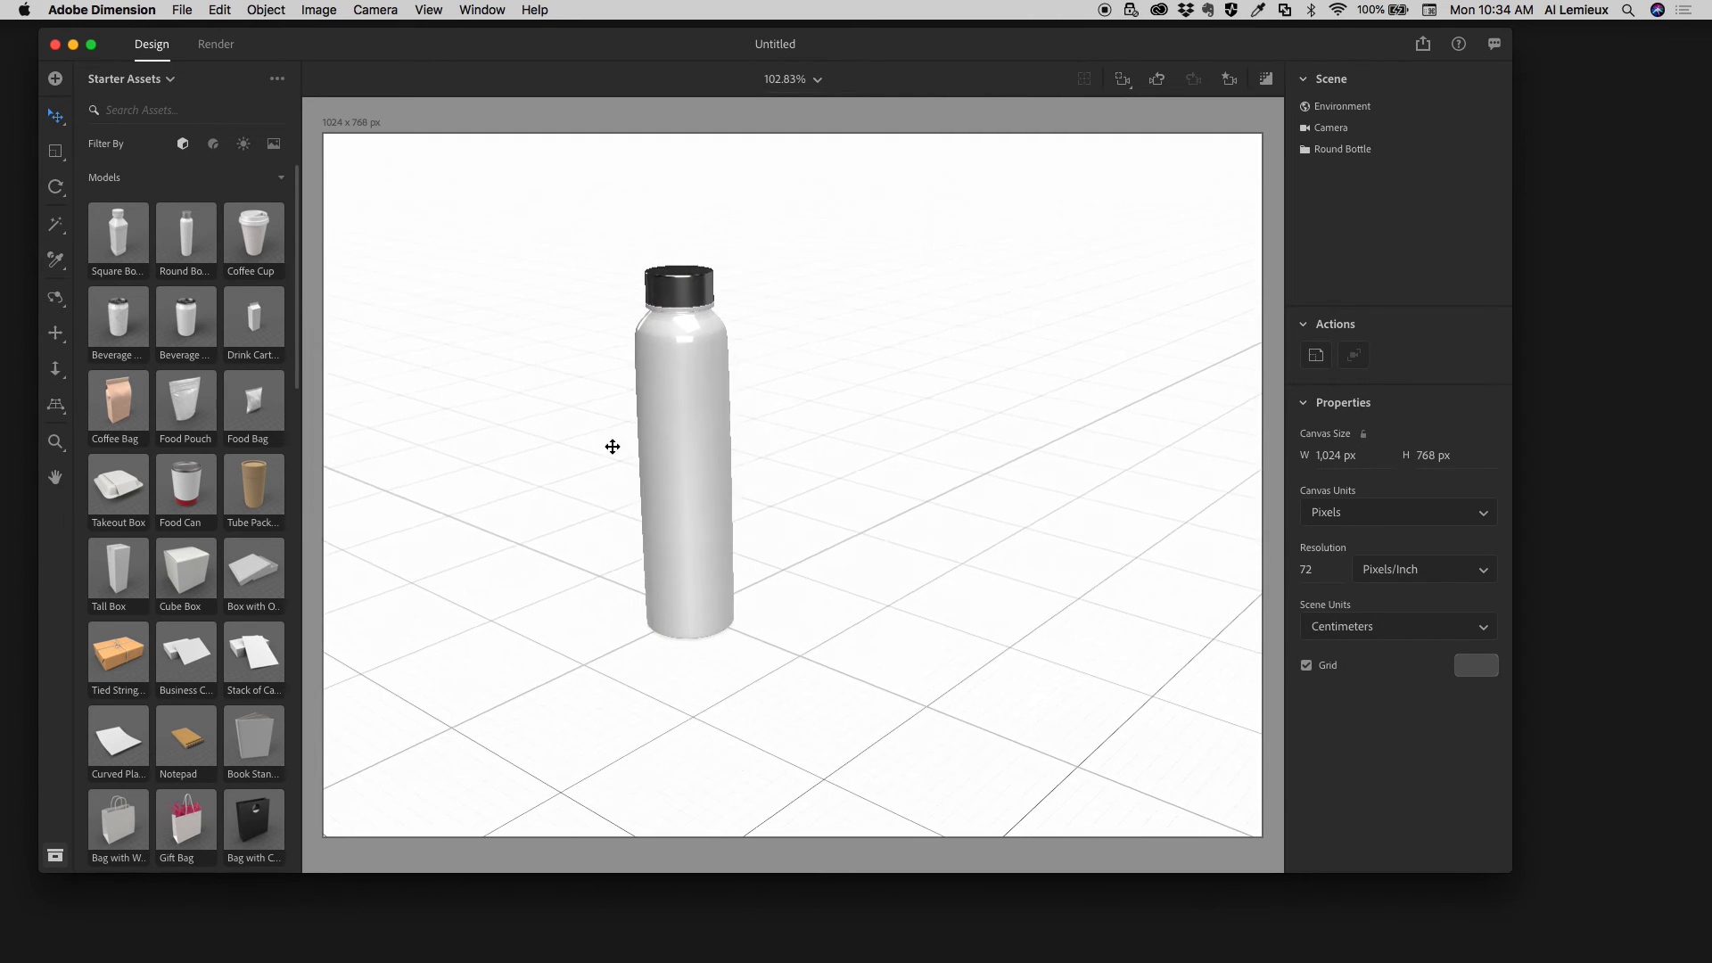
mouse_move(616, 454)
right_down()
mouse_move(719, 463)
mouse_move(647, 464)
mouse_move(604, 420)
mouse_move(613, 438)
right_up()
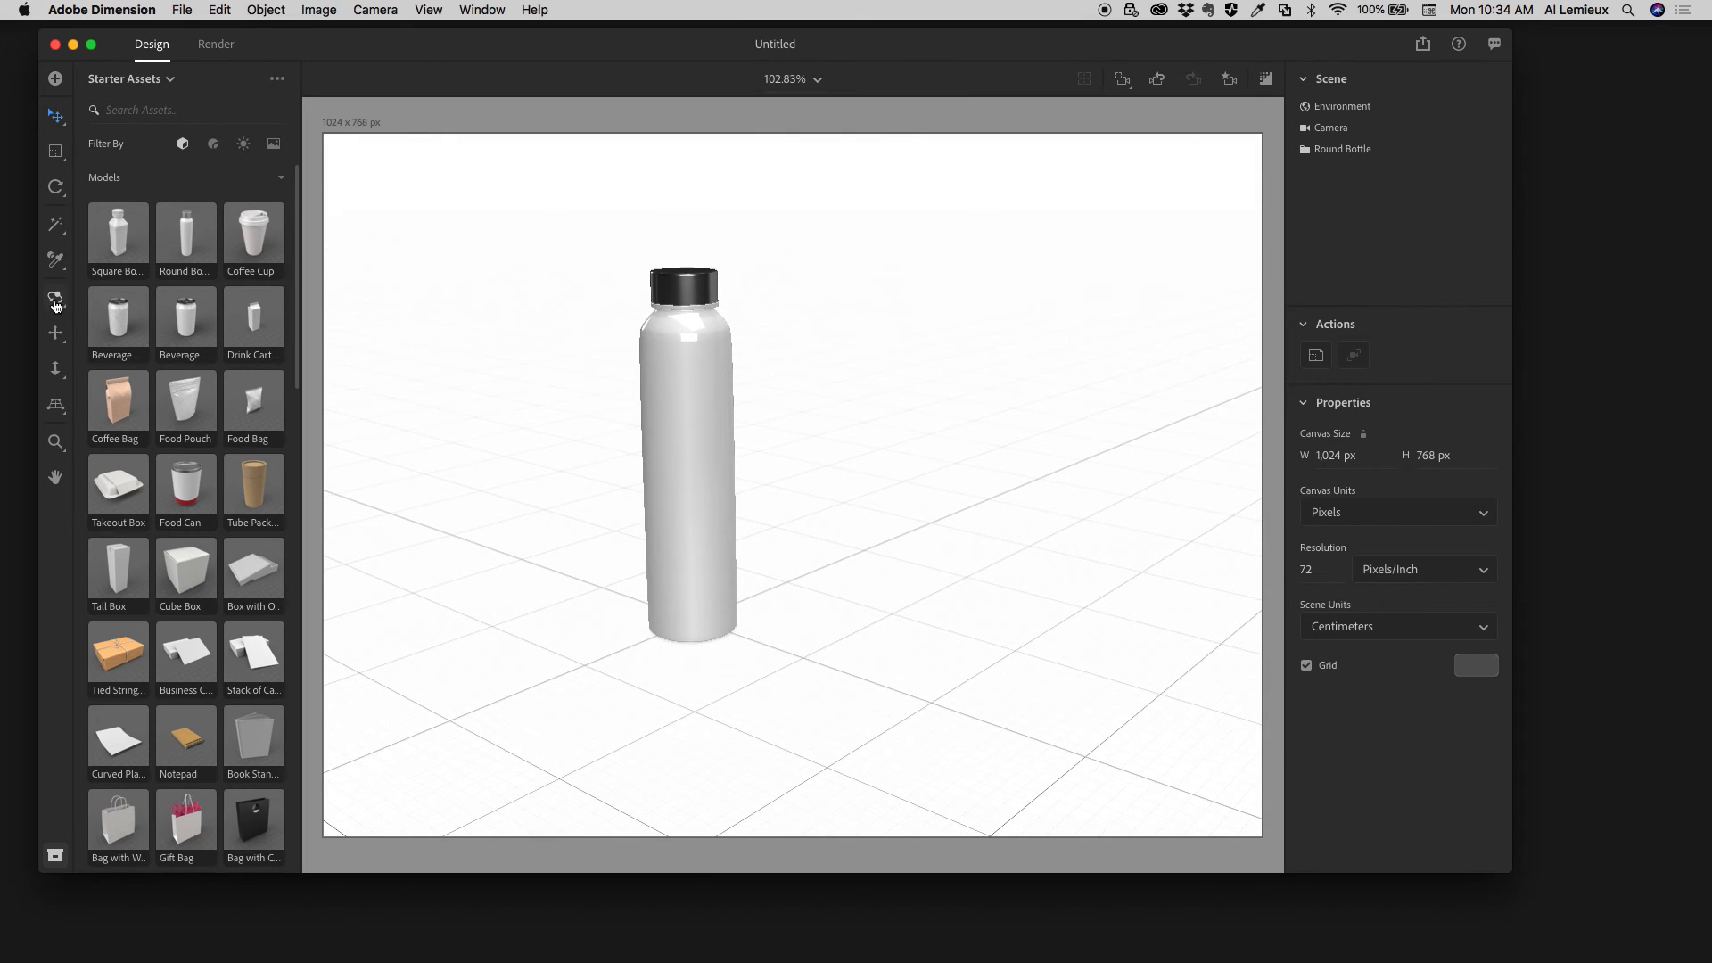
Use the Orbit, Pan and Dolly tools to view the bottle from slightly above, fully framed near the centre.
drag(719, 464, 687, 519)
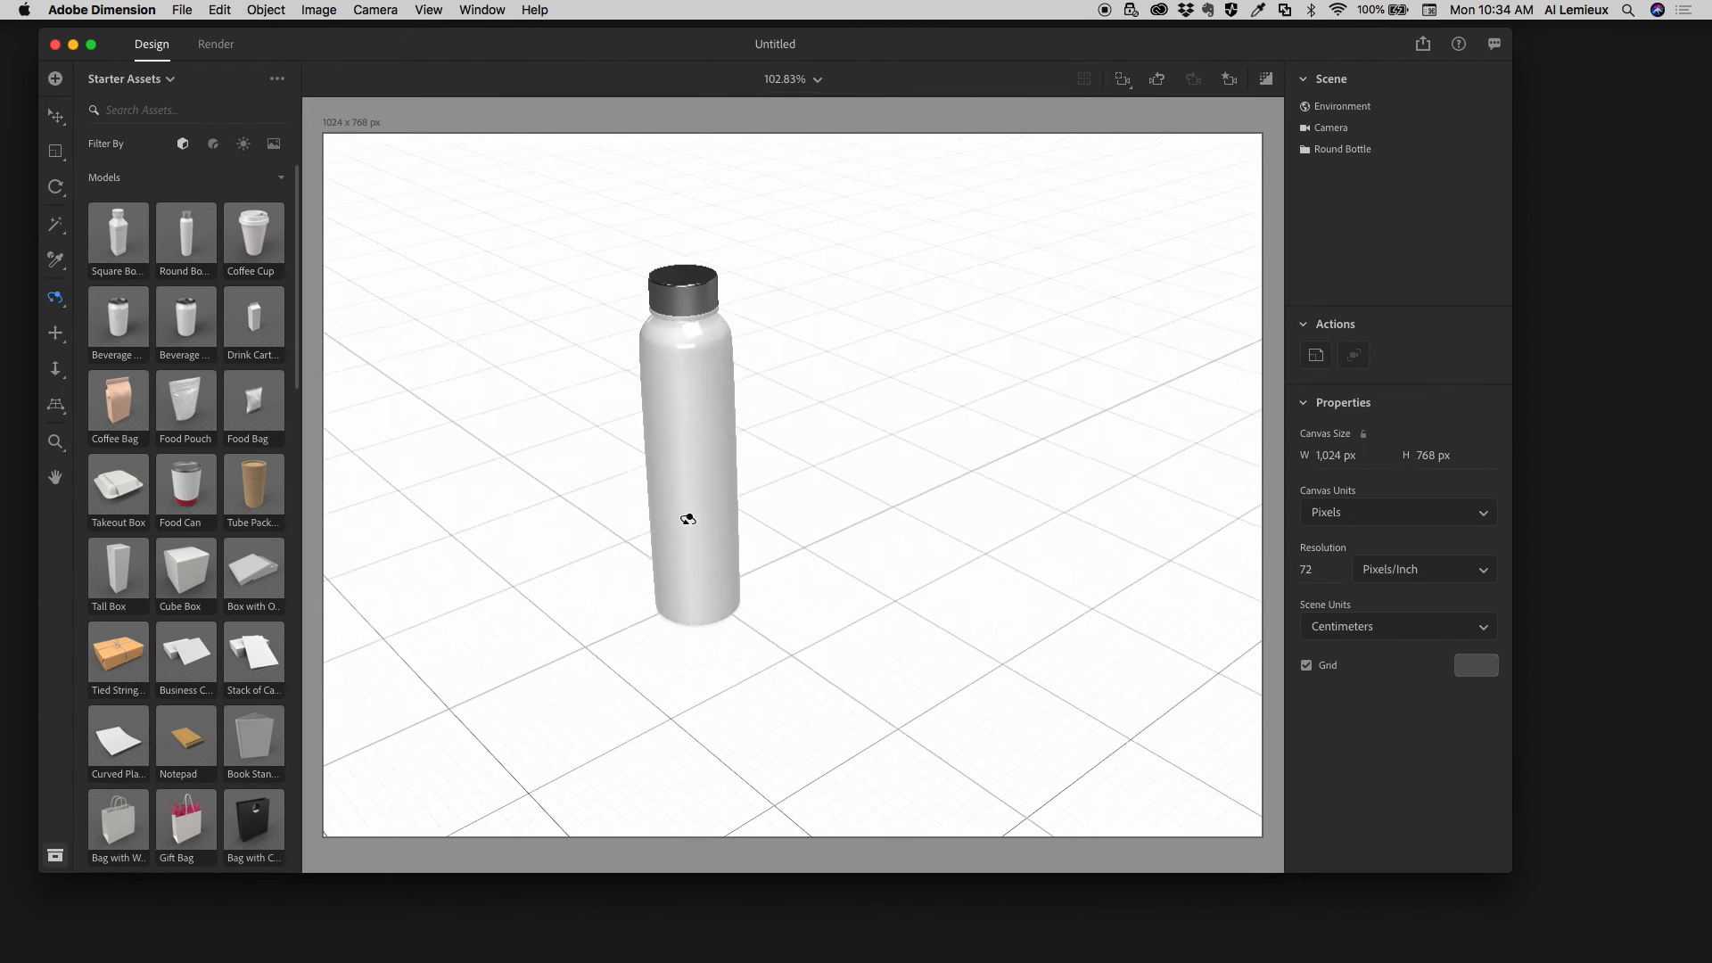
click(55, 334)
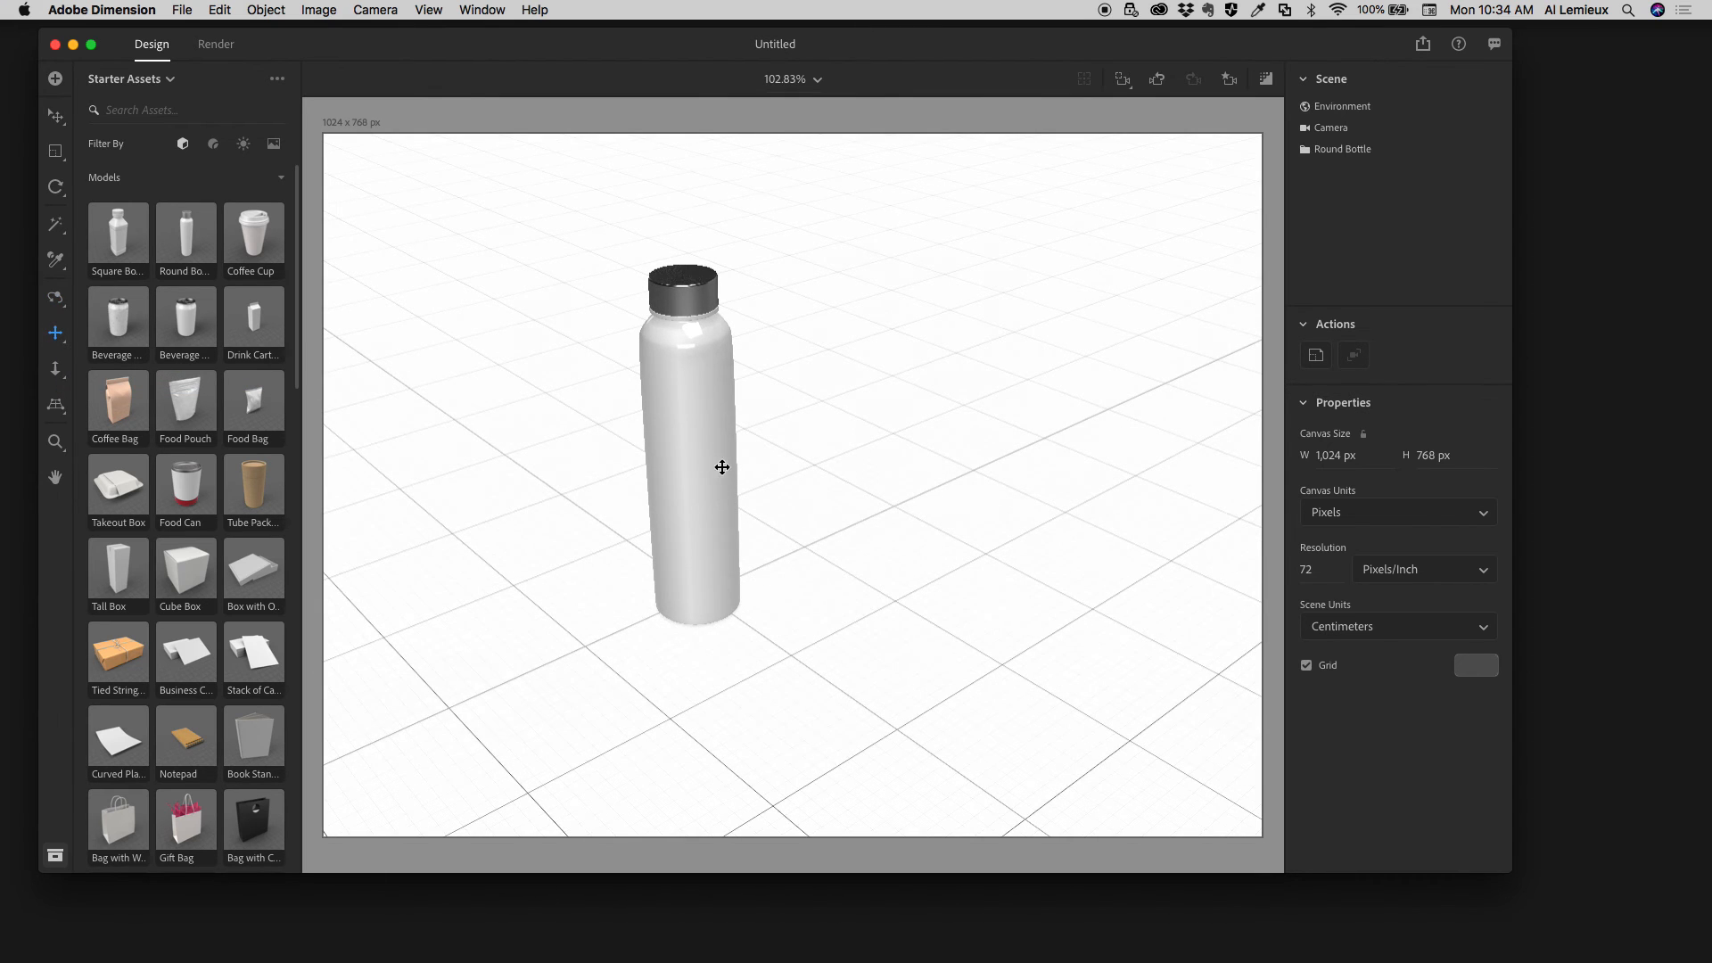
drag(722, 467, 826, 453)
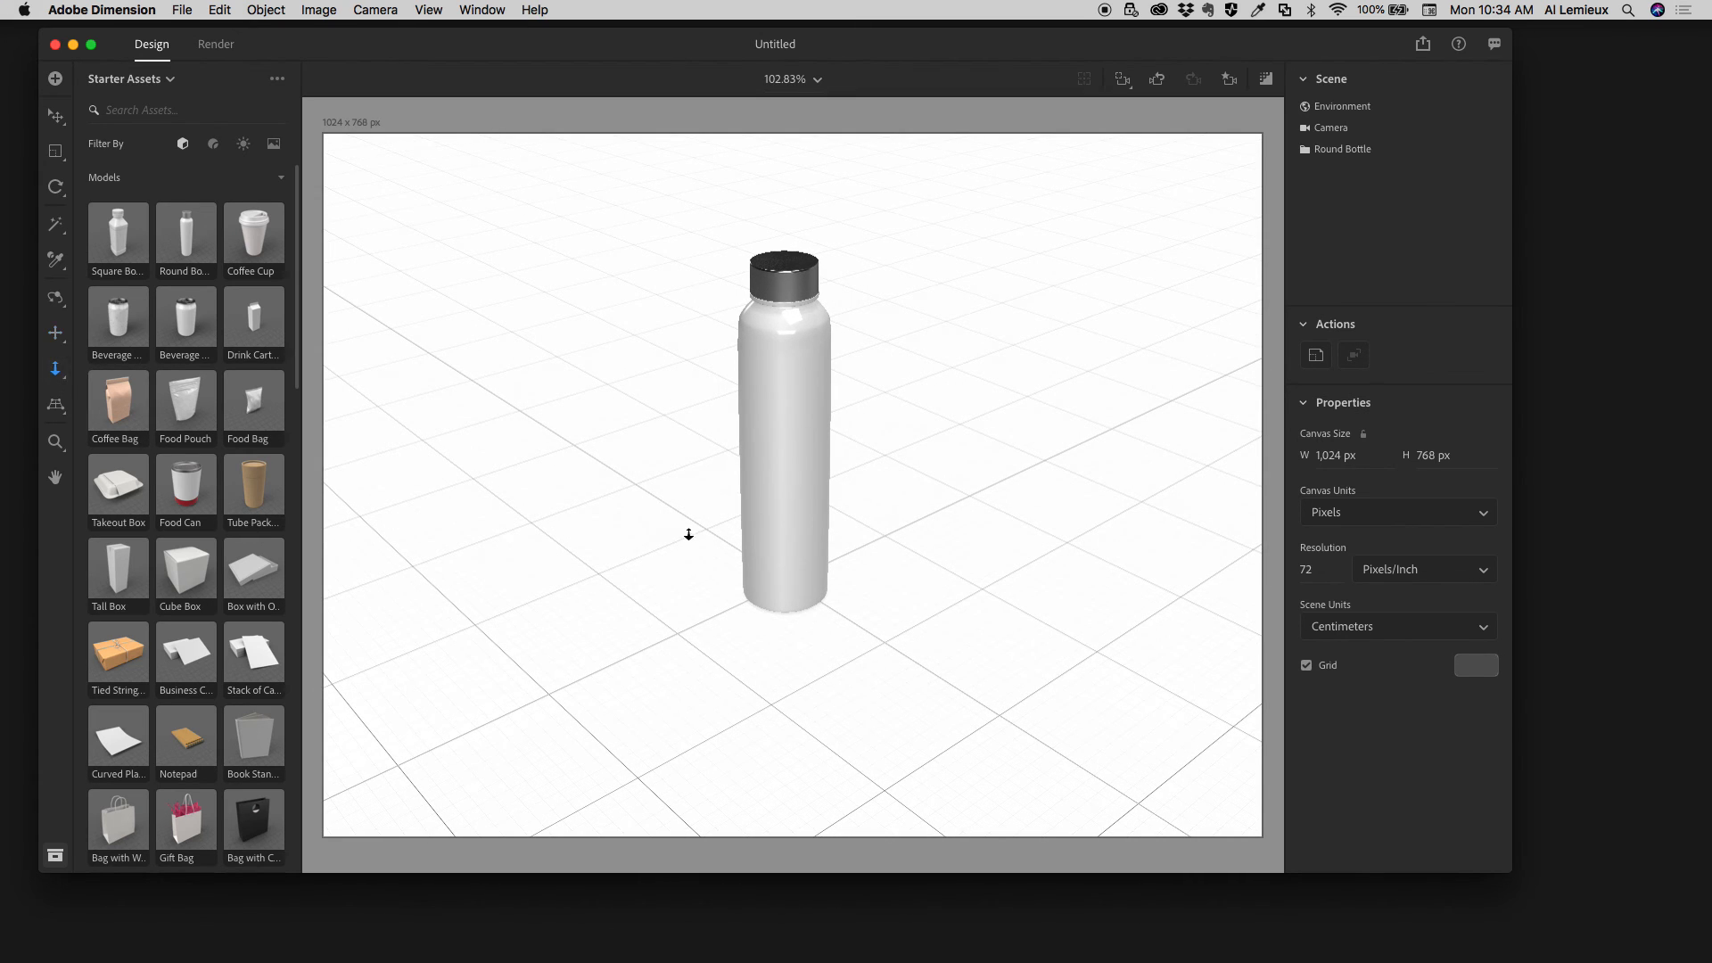
drag(689, 534, 660, 562)
scroll(875, 524, up, 5)
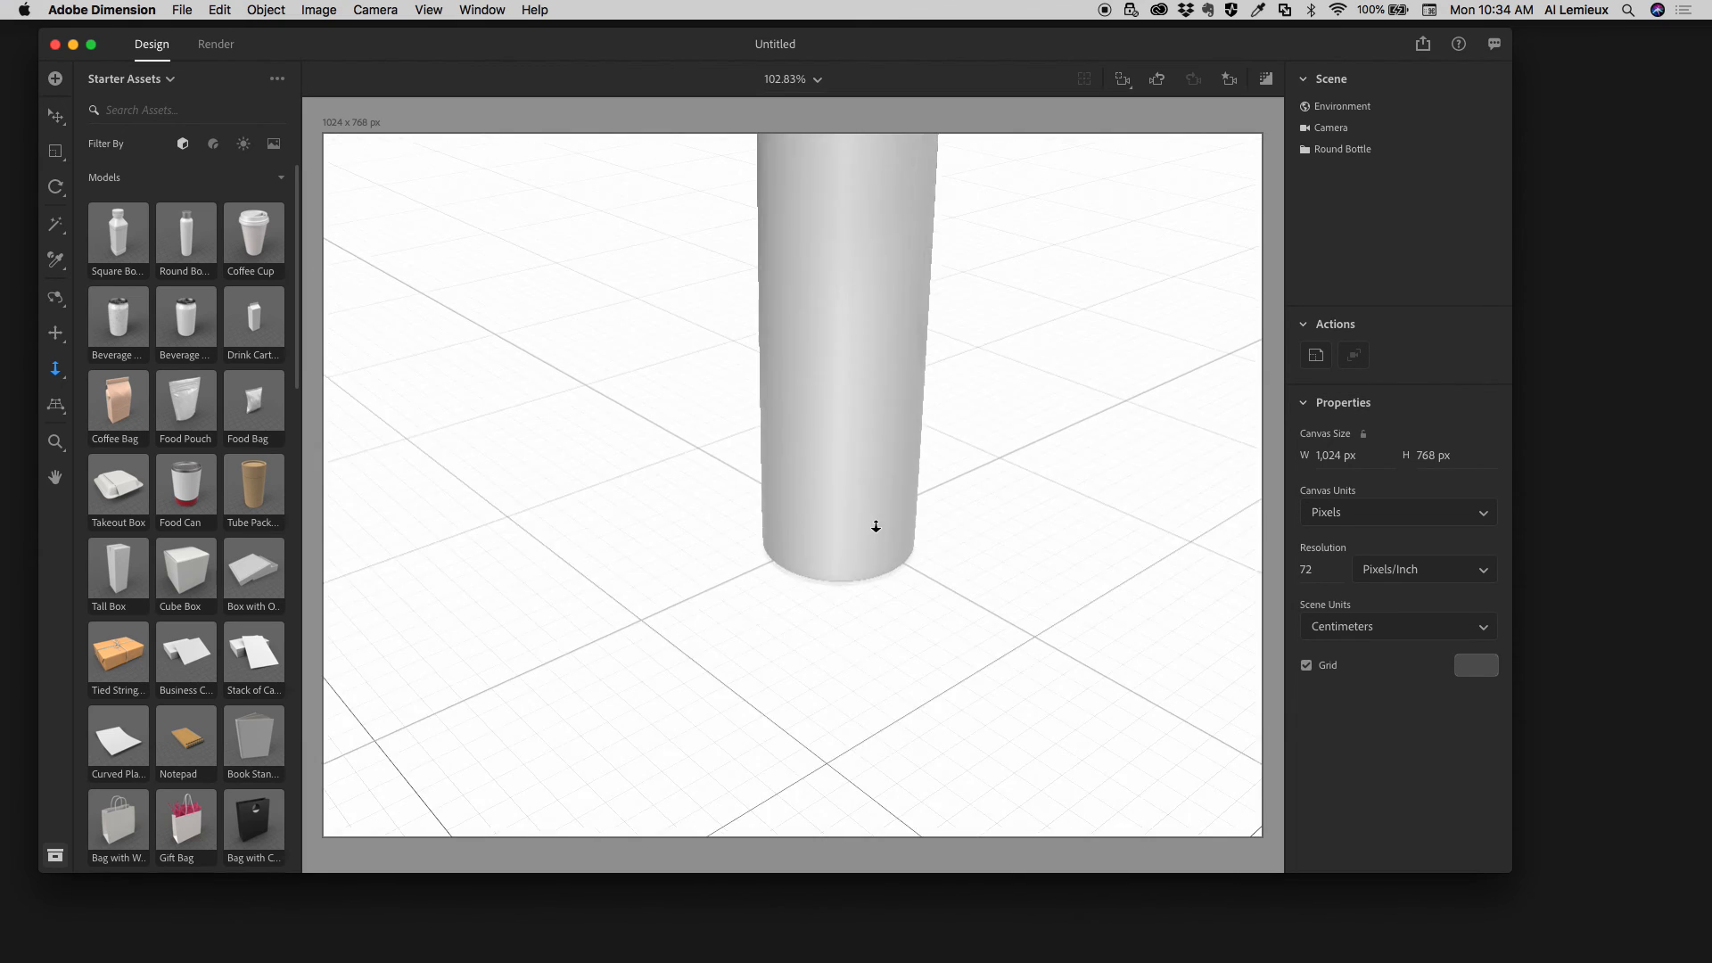
scroll(876, 526, down, 5)
scroll(753, 398, down, 1)
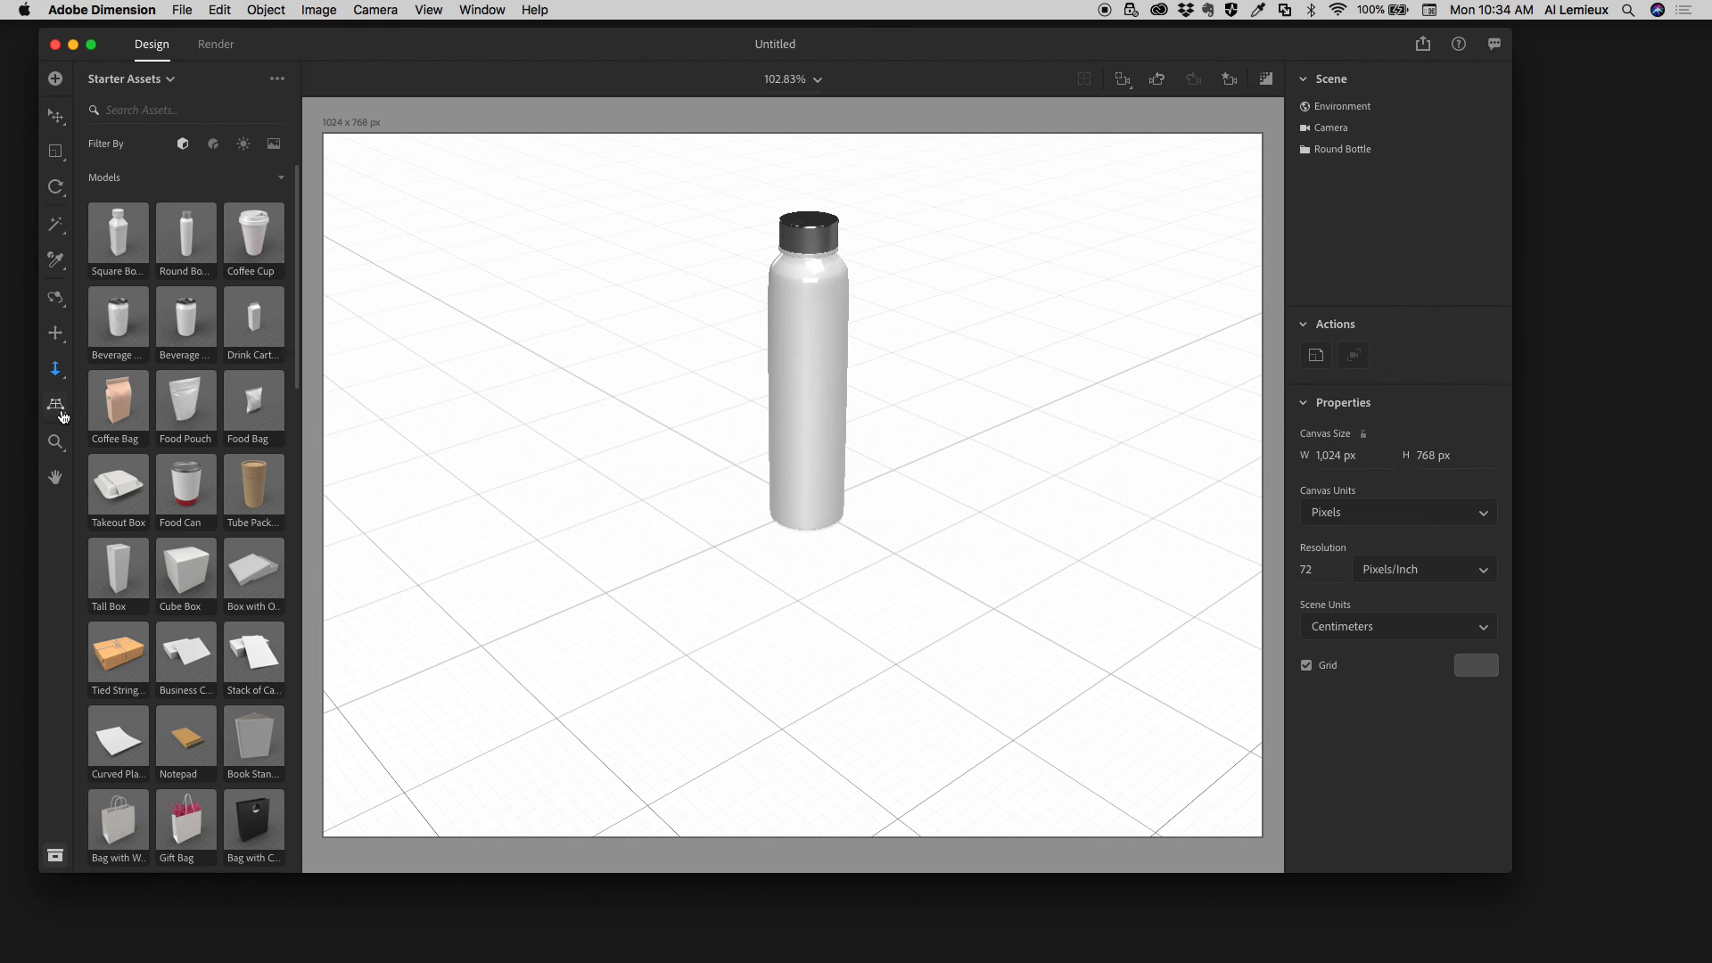
click(55, 298)
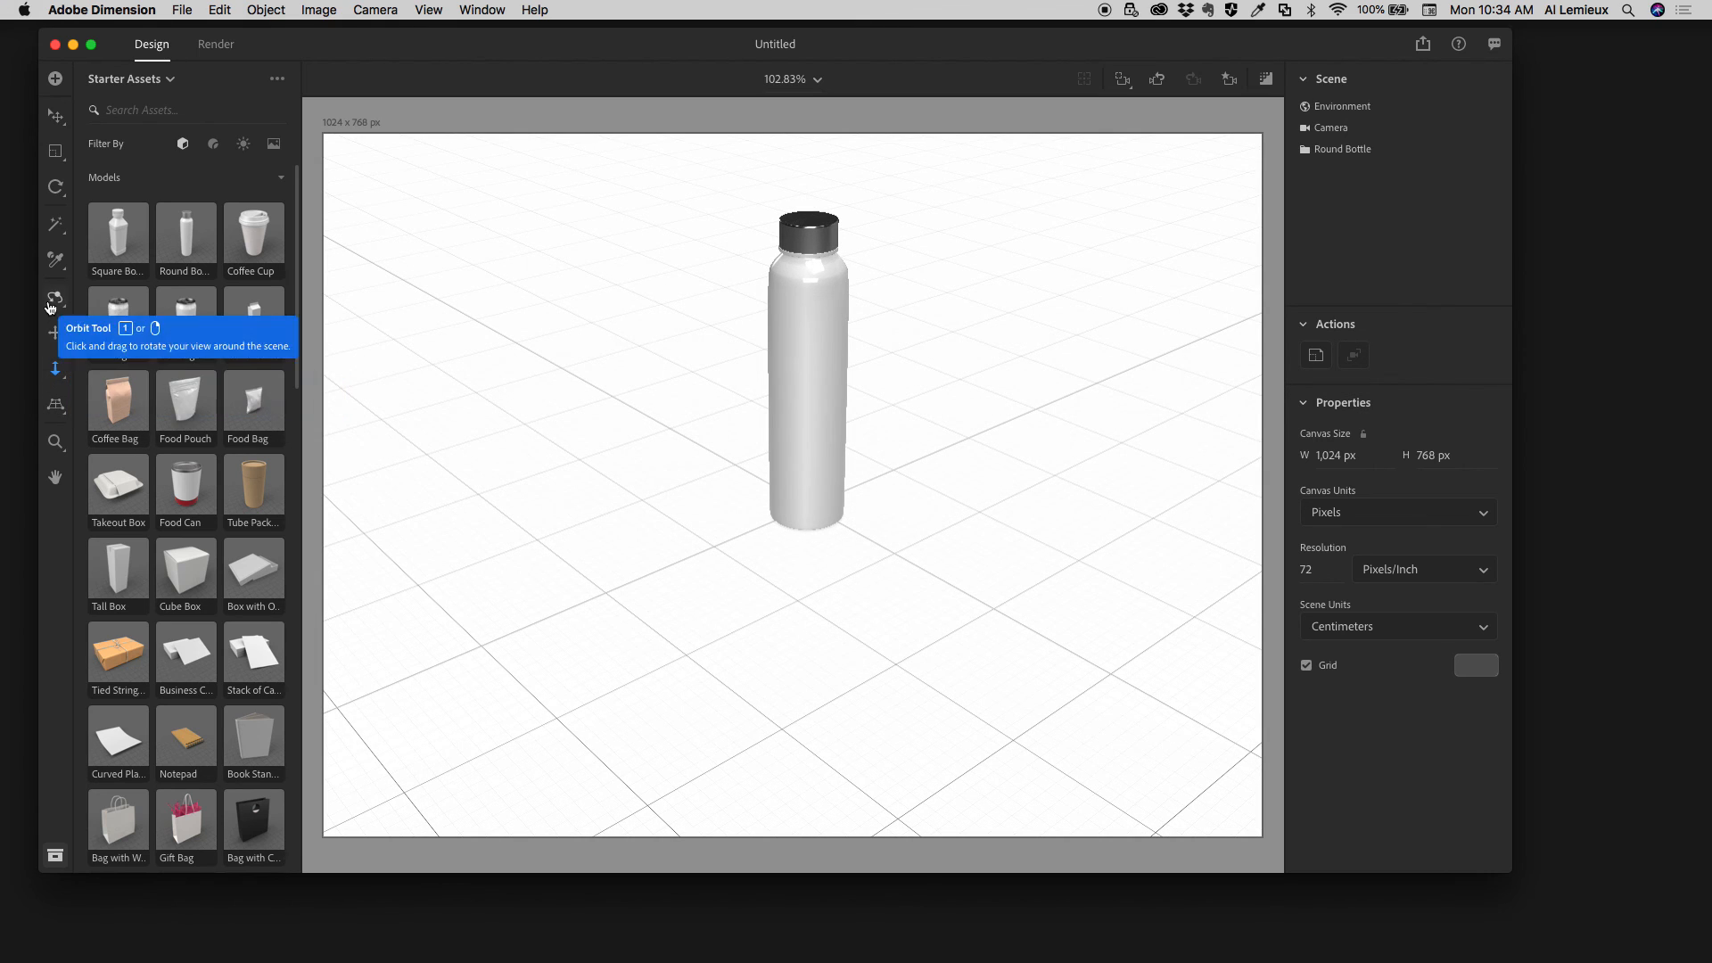